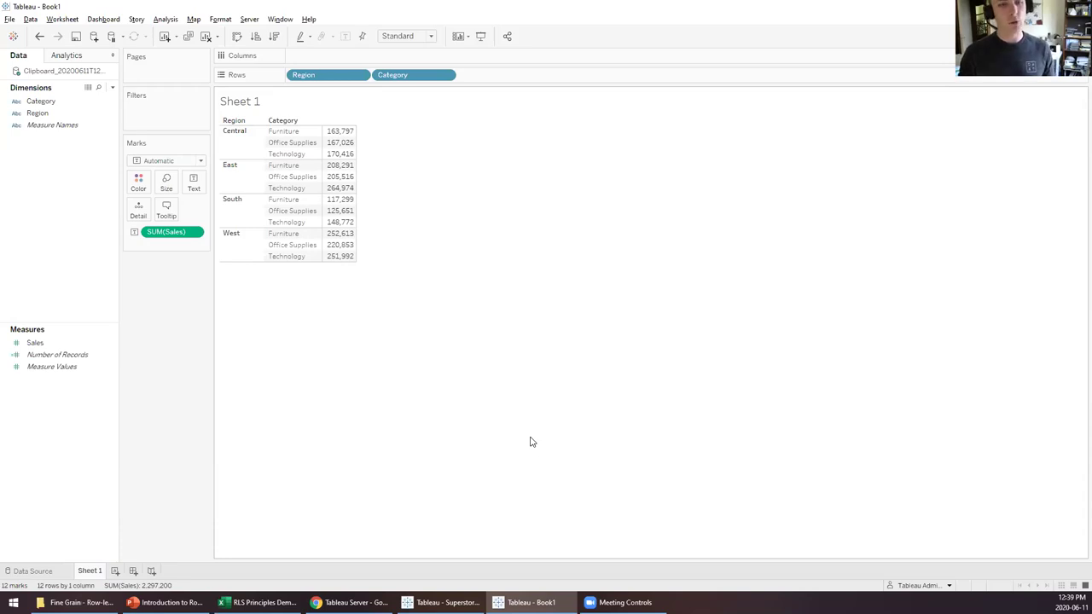
pyautogui.click(248, 20)
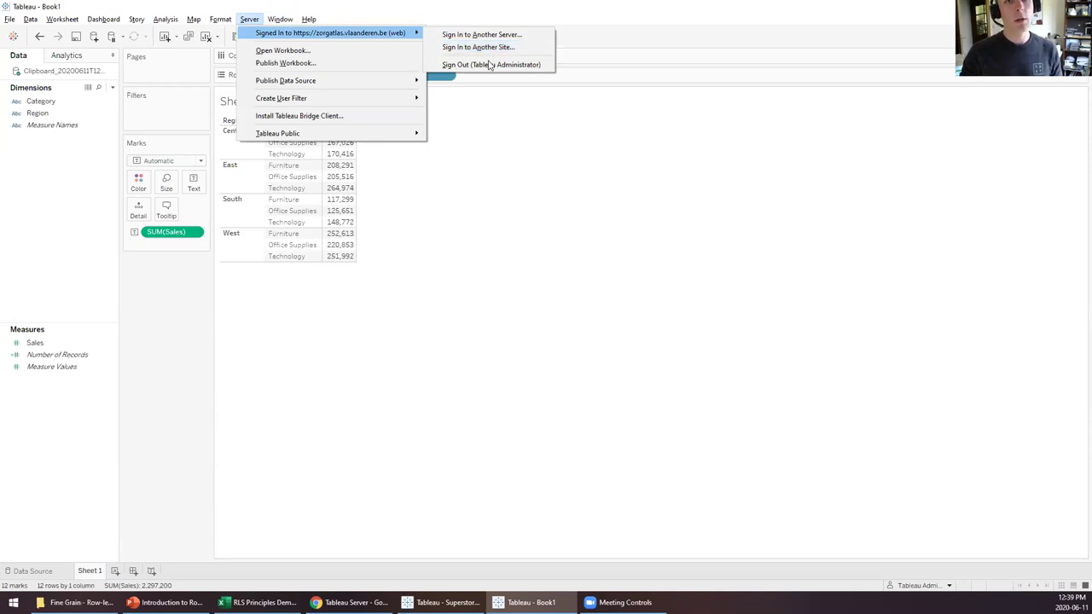
pyautogui.click(488, 65)
pyautogui.click(249, 19)
pyautogui.click(263, 31)
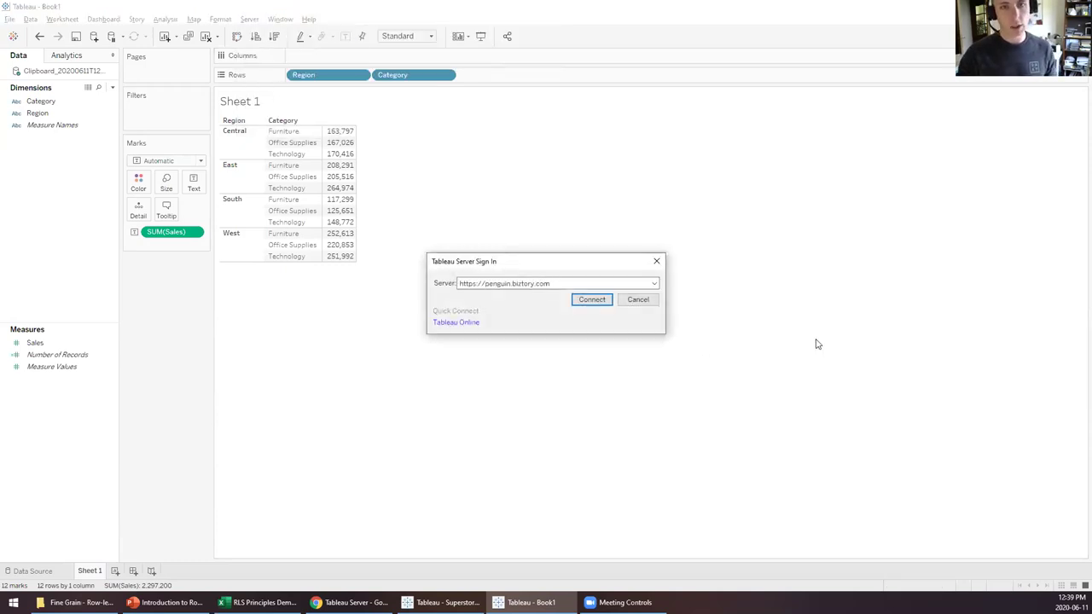
pyautogui.press('Return')
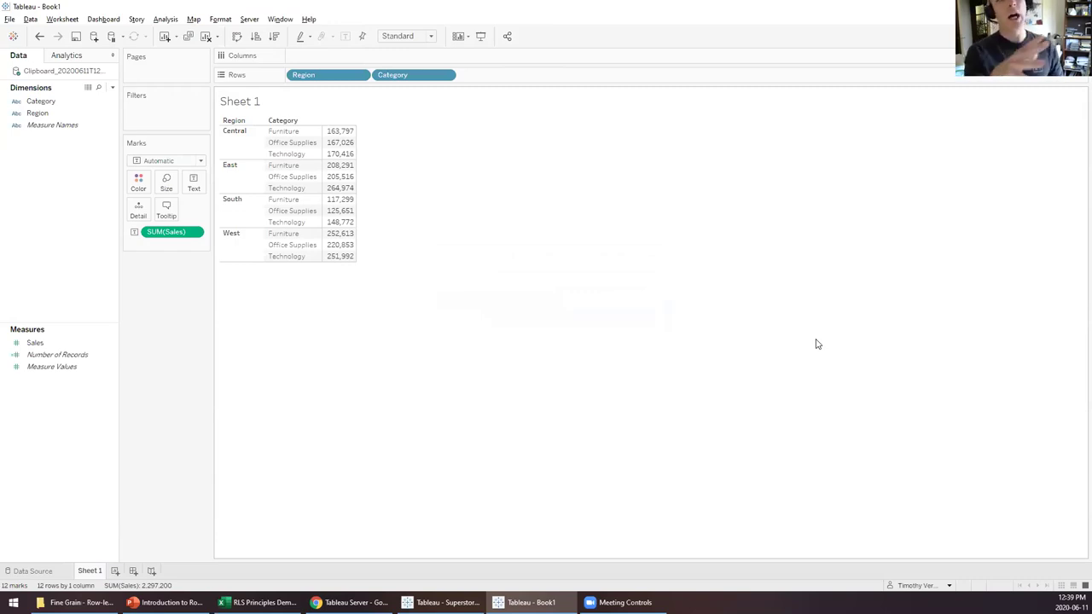
# - Create a user filter on the Region field and name it "Region Row-level Security"
pyautogui.click(249, 19)
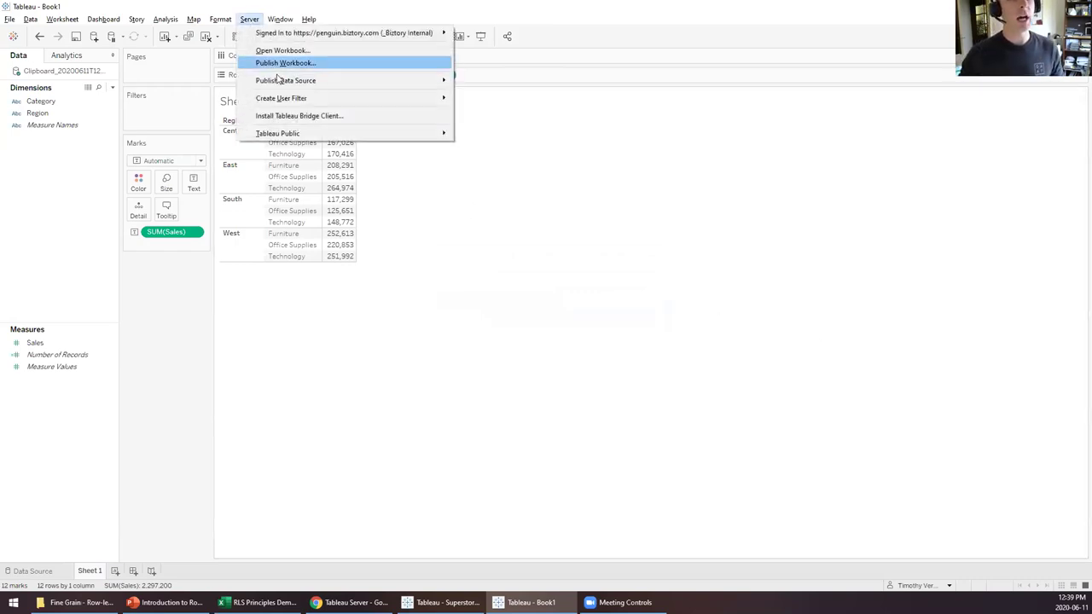
pyautogui.moveTo(289, 100)
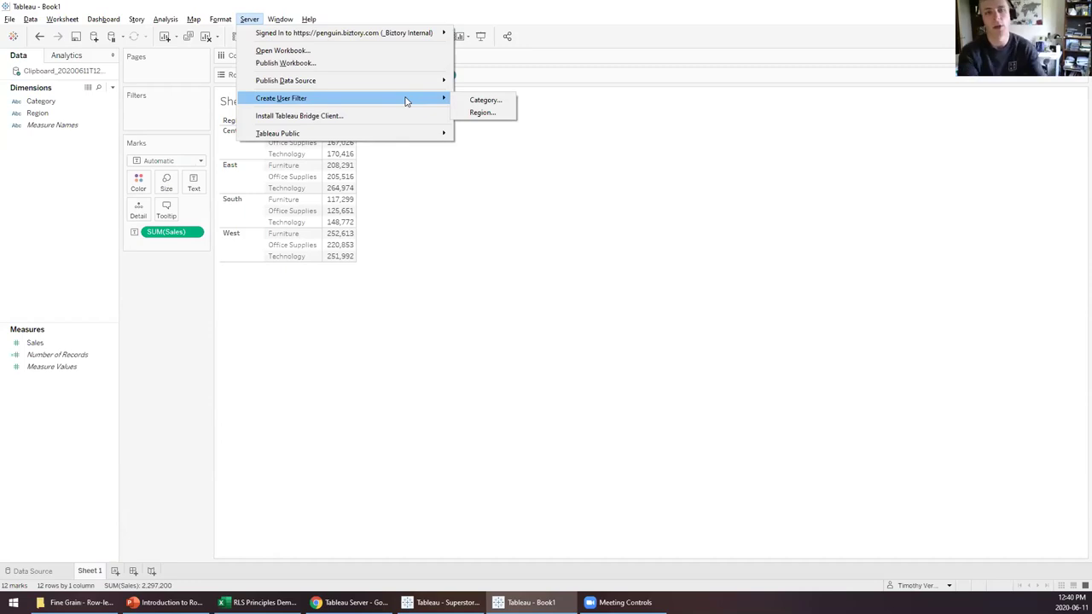
pyautogui.click(482, 113)
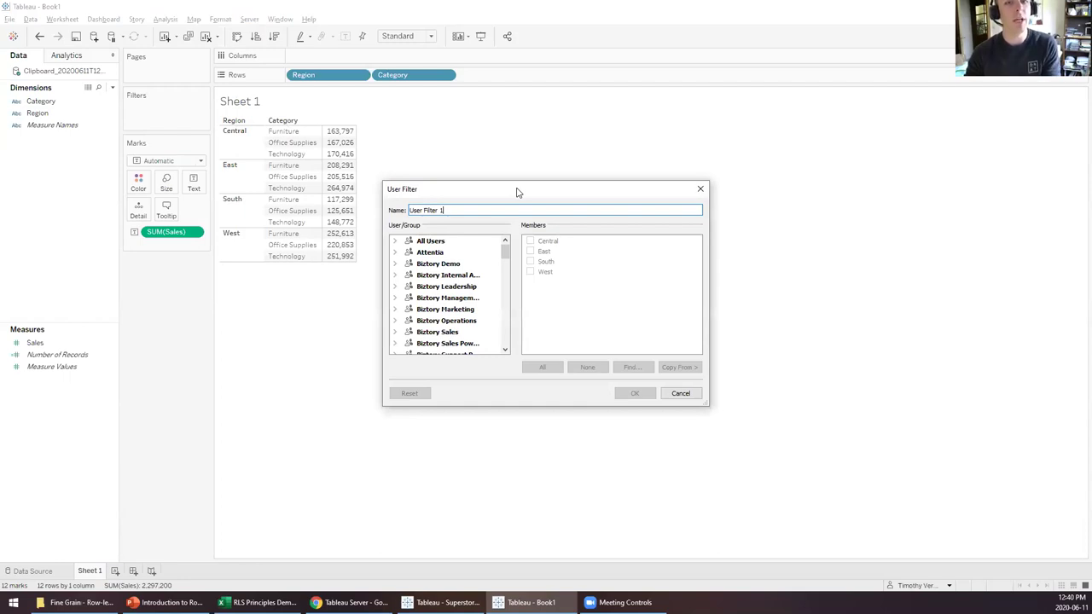
pyautogui.tripleClick(487, 210)
pyautogui.write('Region Row-level ')
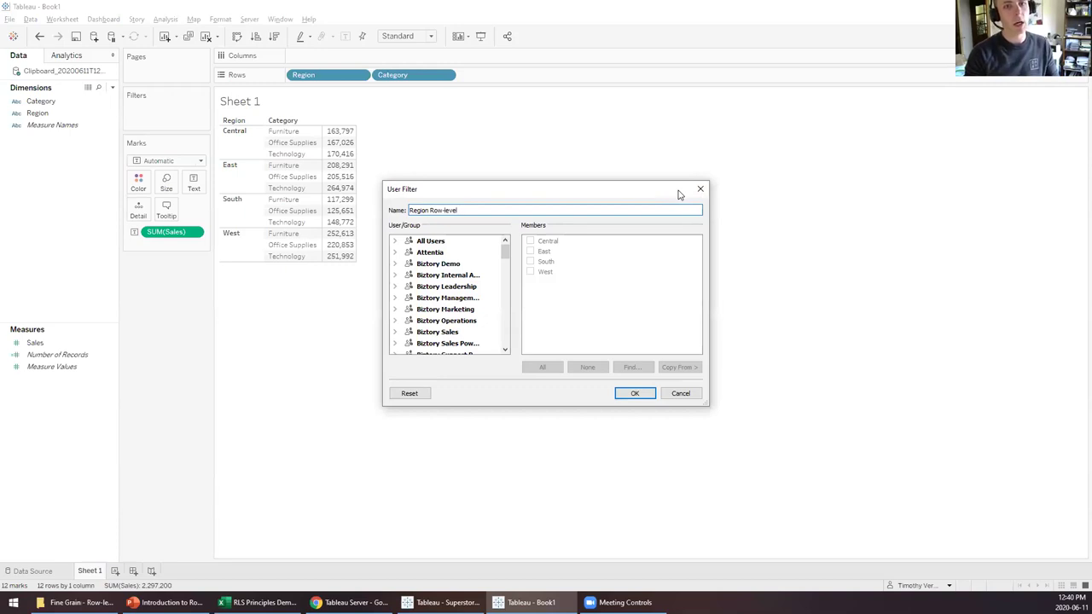
pyautogui.write('Sec')
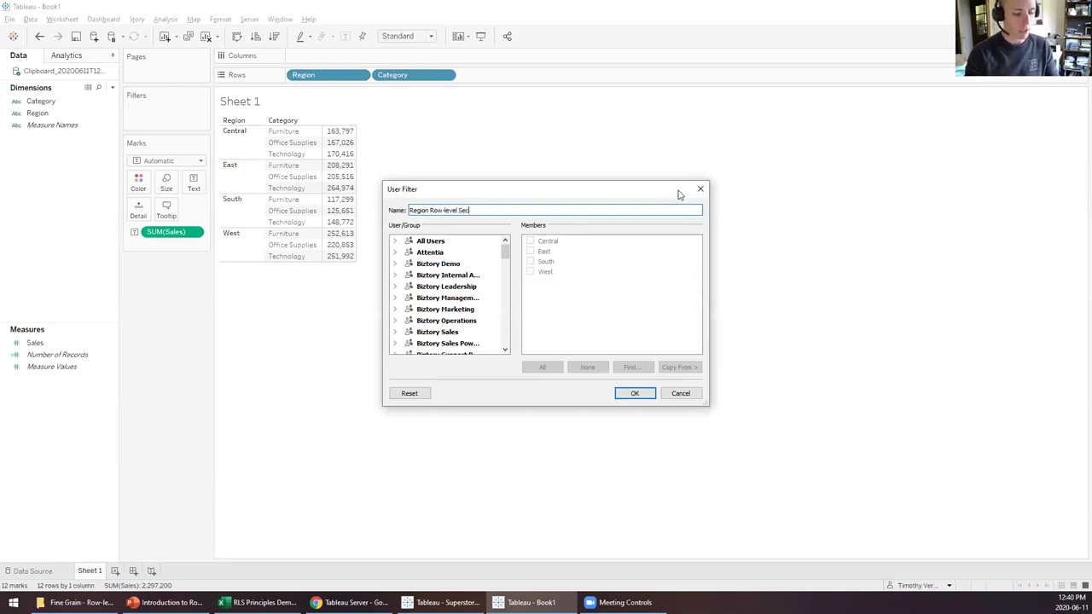
pyautogui.write('urity')
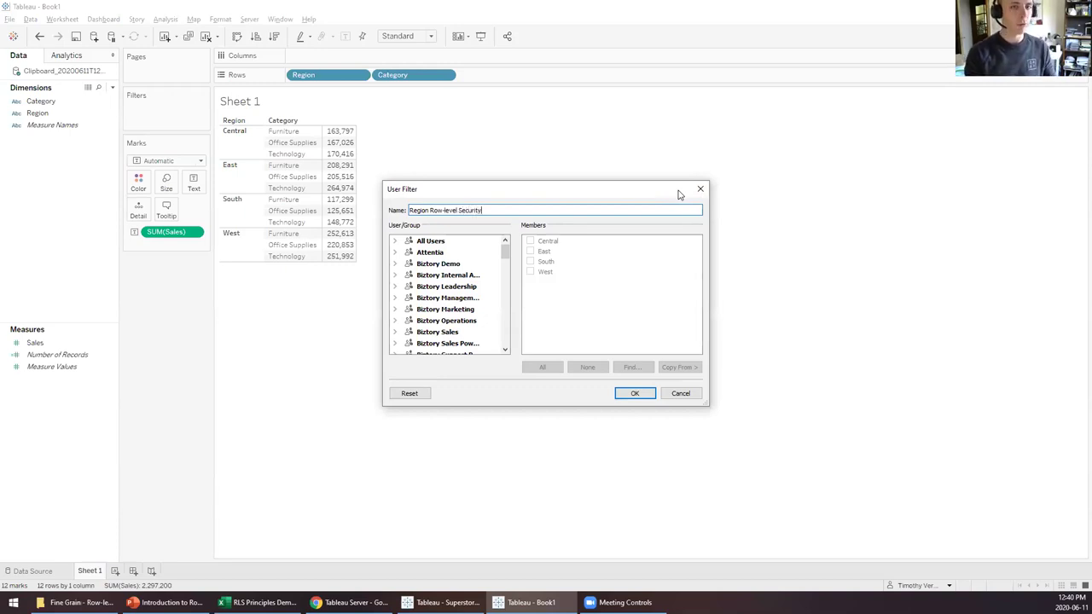
# - Allow one individual user to see only Central and the user listed directly below to see only East
pyautogui.scroll(-6, 466, 298)
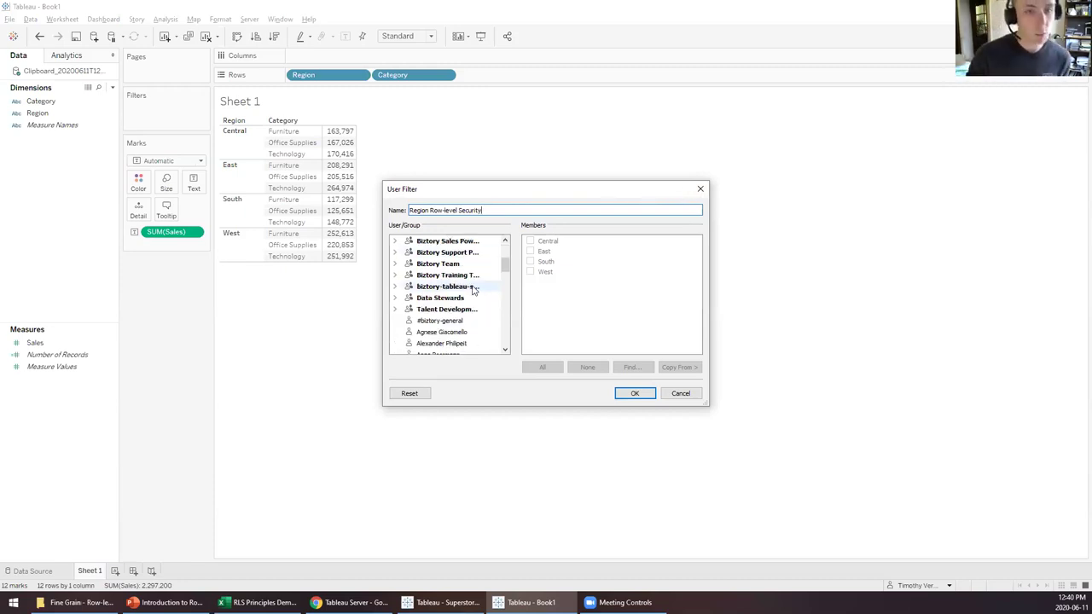
pyautogui.scroll(-1, 454, 313)
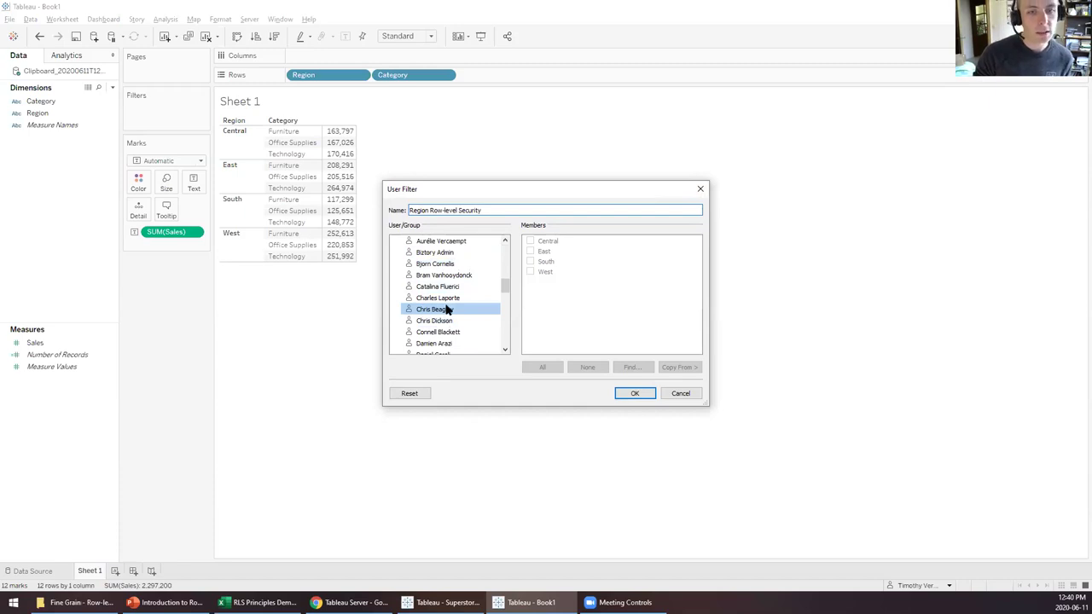
pyautogui.click(445, 299)
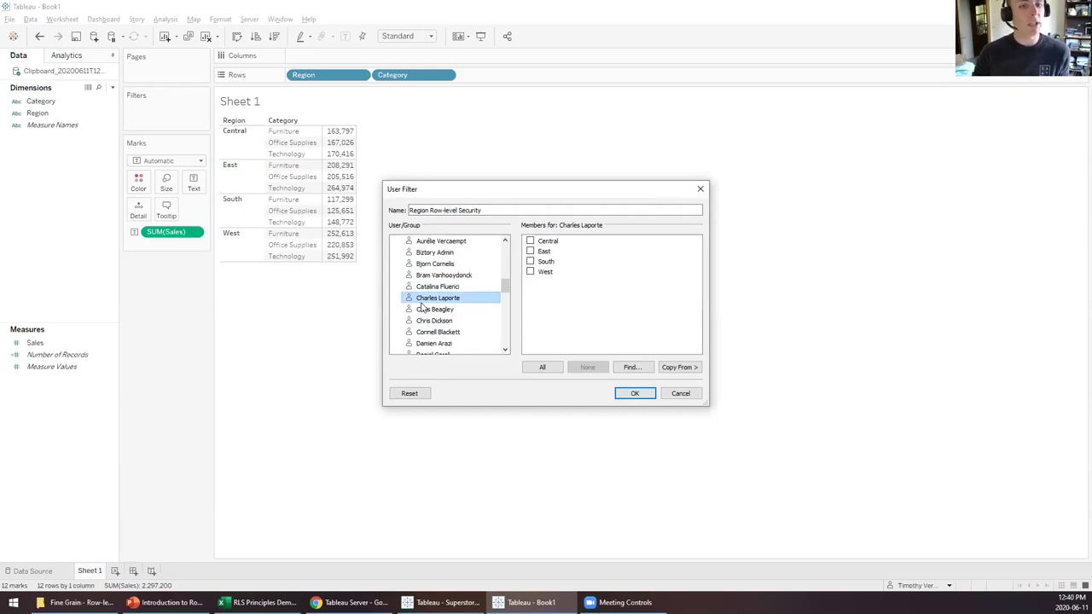
pyautogui.click(530, 242)
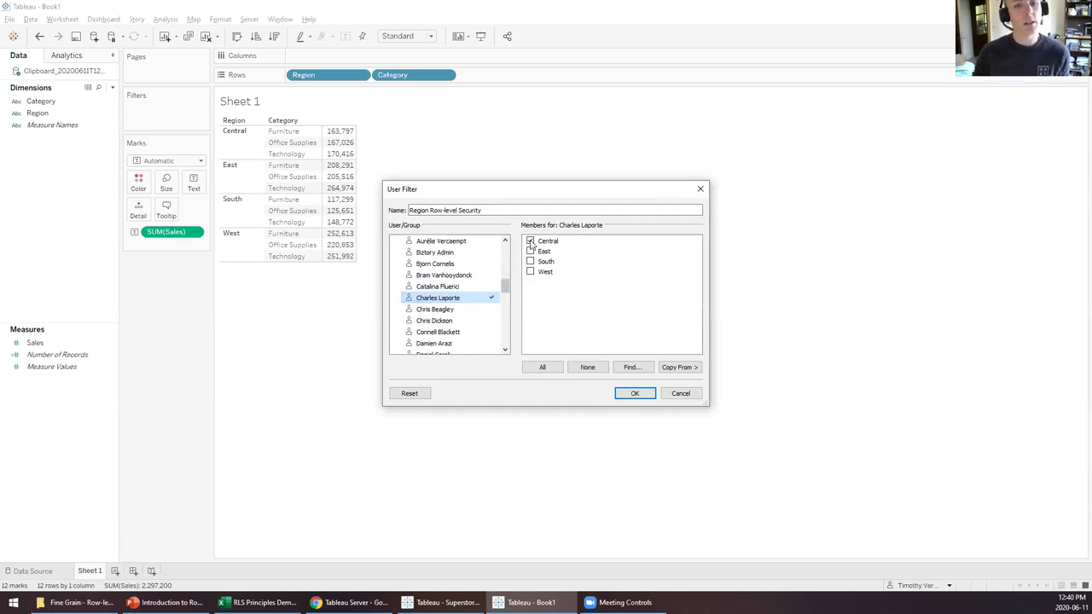
pyautogui.click(451, 311)
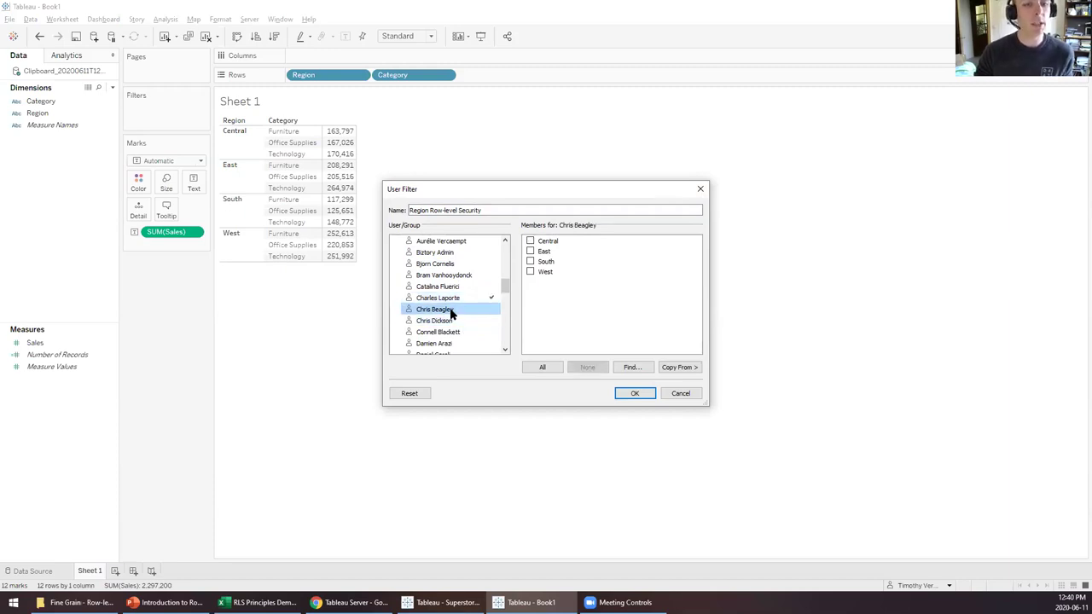
pyautogui.click(530, 252)
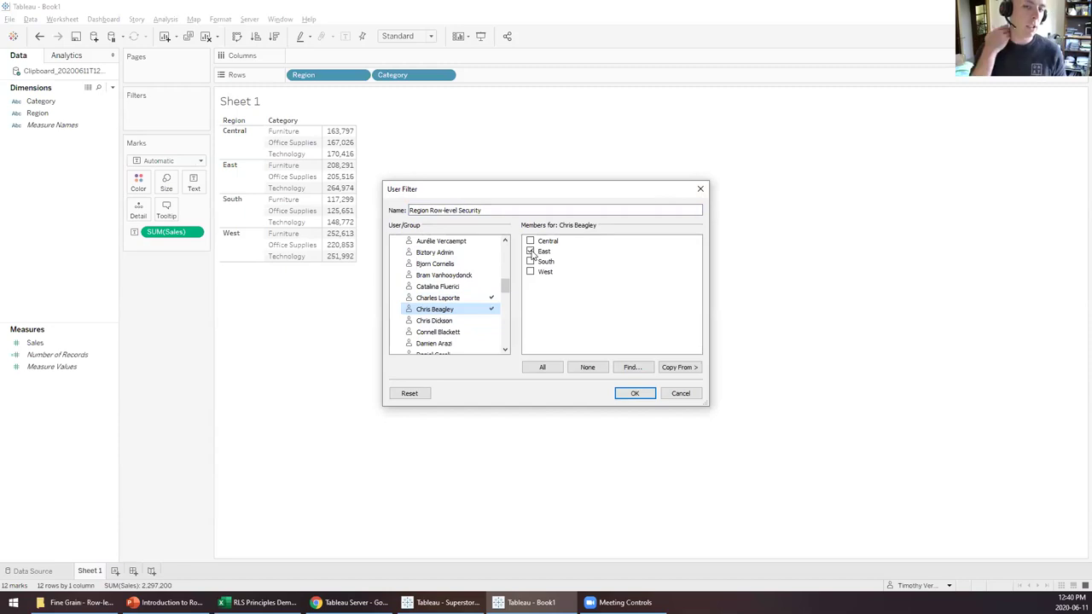
# - Grant a third individual user access to all four regions: Central, East, South and West
pyautogui.scroll(-2, 452, 298)
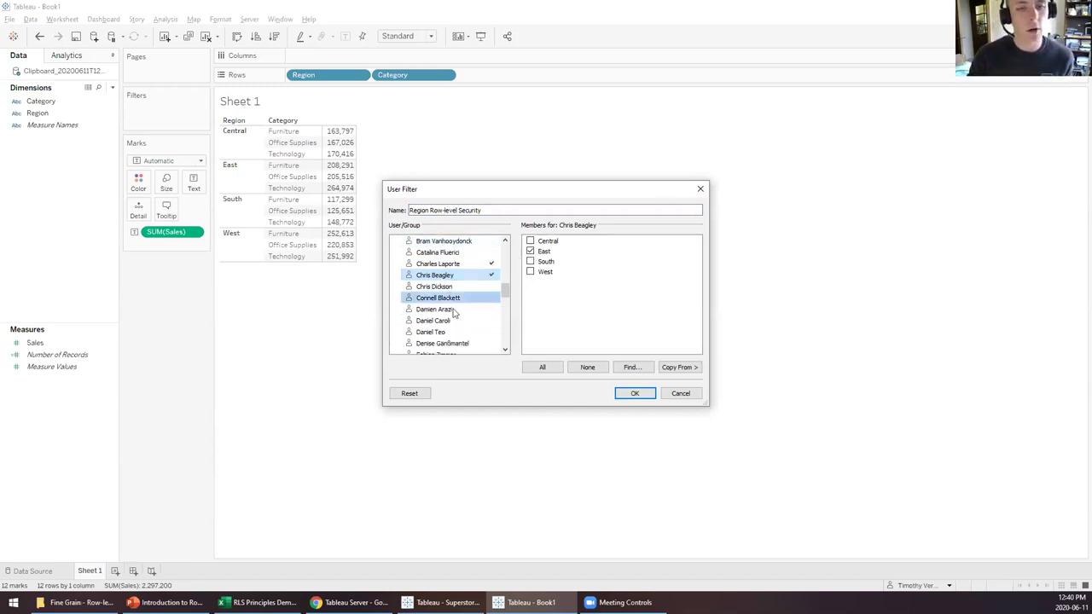
pyautogui.scroll(-1, 454, 314)
pyautogui.click(435, 287)
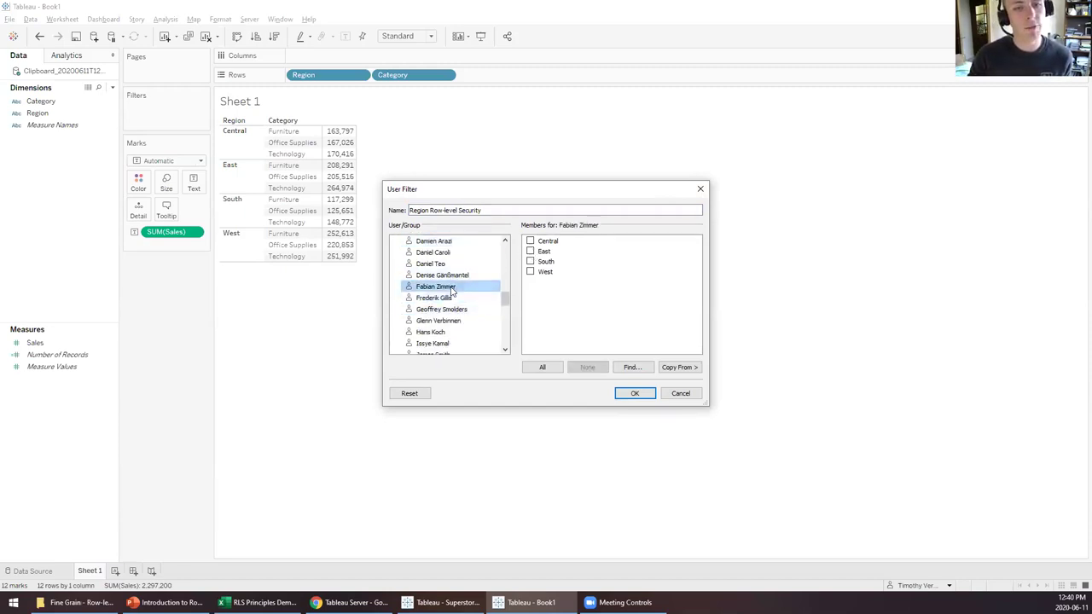
pyautogui.click(530, 241)
pyautogui.click(530, 251)
pyautogui.click(530, 261)
pyautogui.click(530, 272)
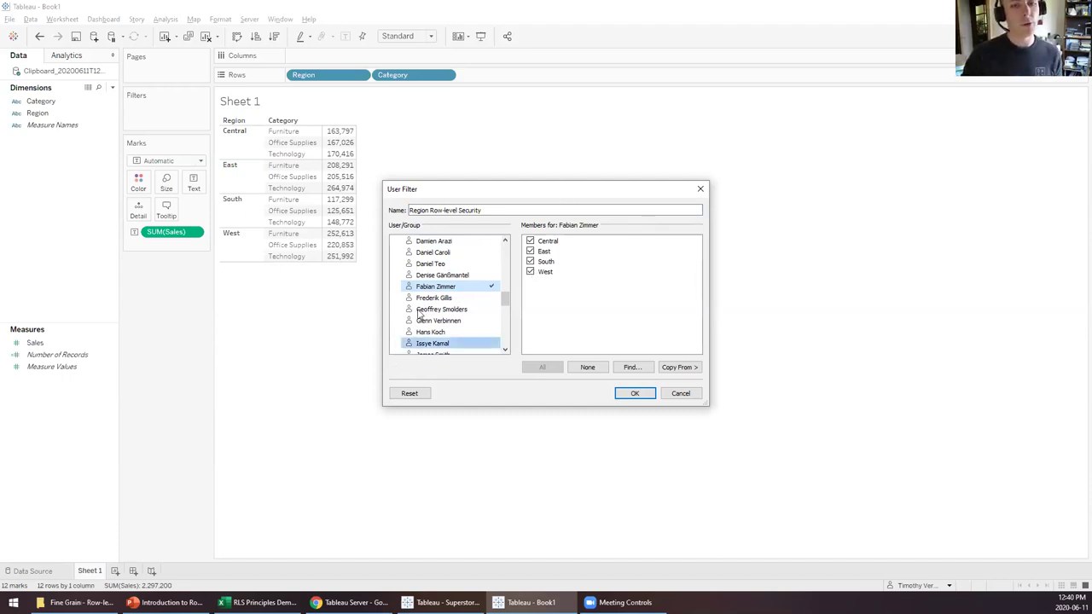
# - Assign South and West to the user two rows below the all-regions user, and save the user filter
pyautogui.click(430, 309)
pyautogui.click(539, 262)
pyautogui.click(539, 272)
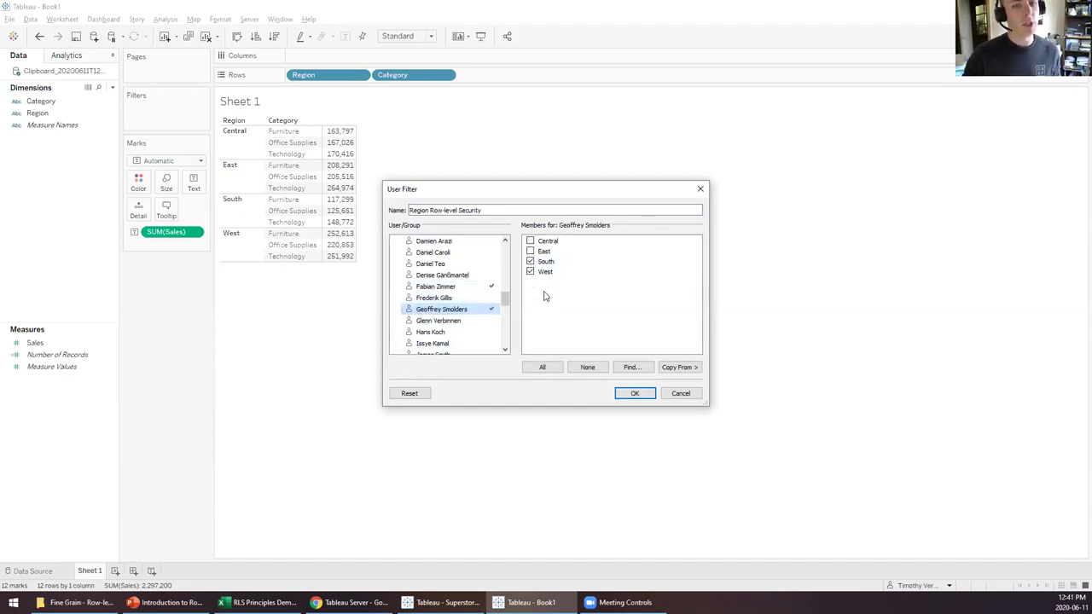
pyautogui.click(627, 398)
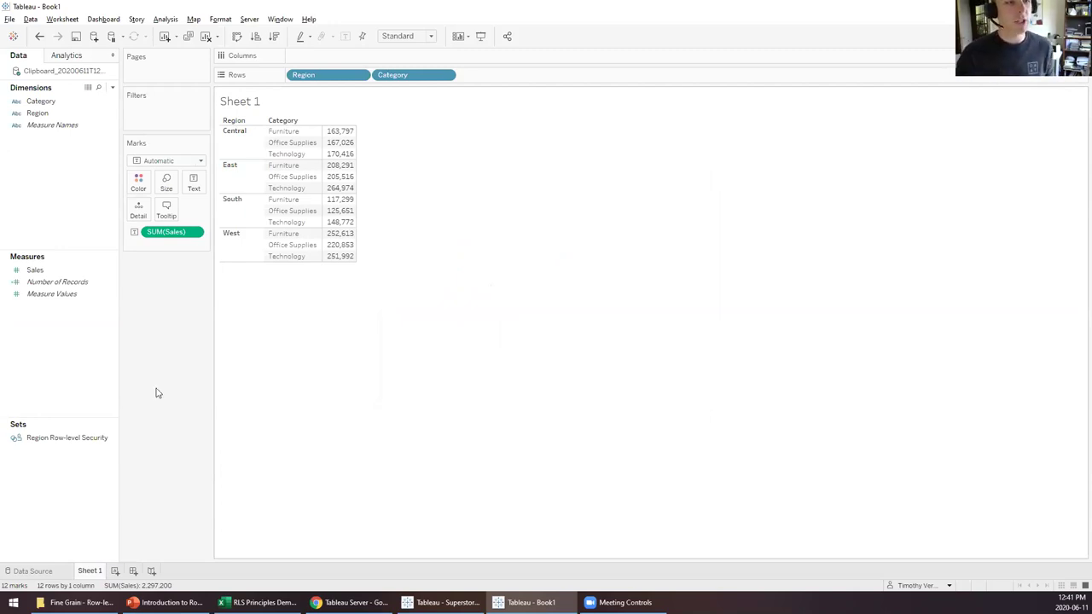
# - Add the Region Row-level Security set to the Sheet 1 view, both in the rows and as a filter
pyautogui.click(38, 440)
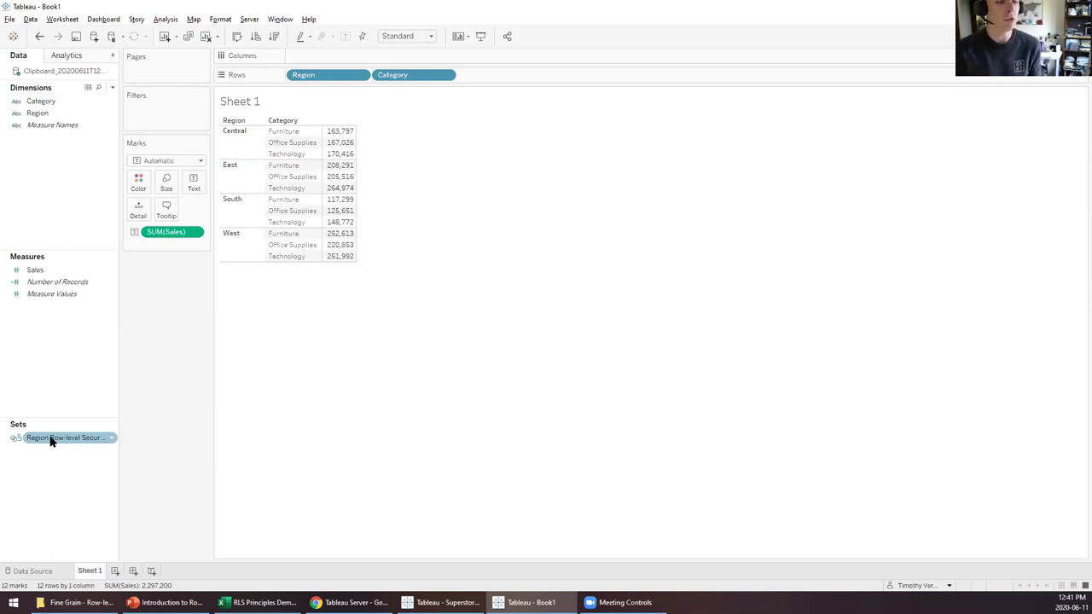
pyautogui.moveTo(50, 440); pyautogui.dragTo(326, 180)
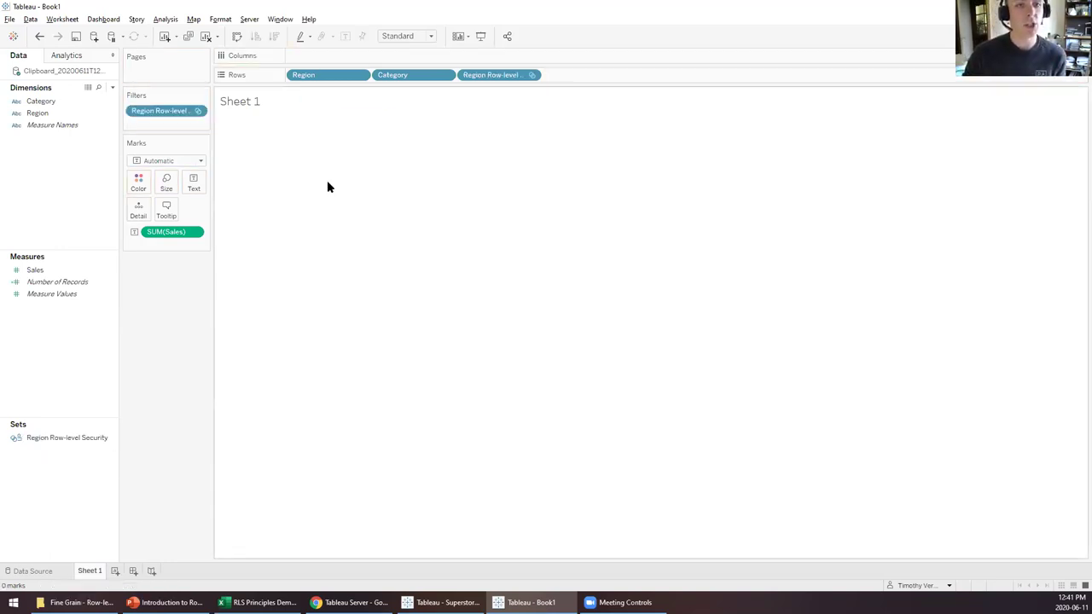
pyautogui.click(155, 116)
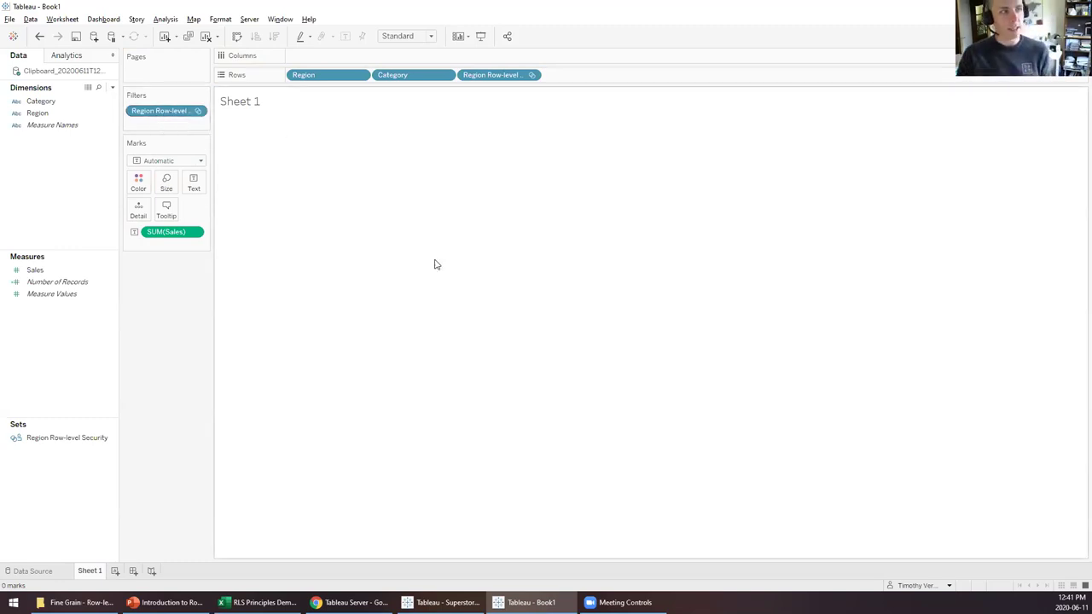
pyautogui.click(950, 586)
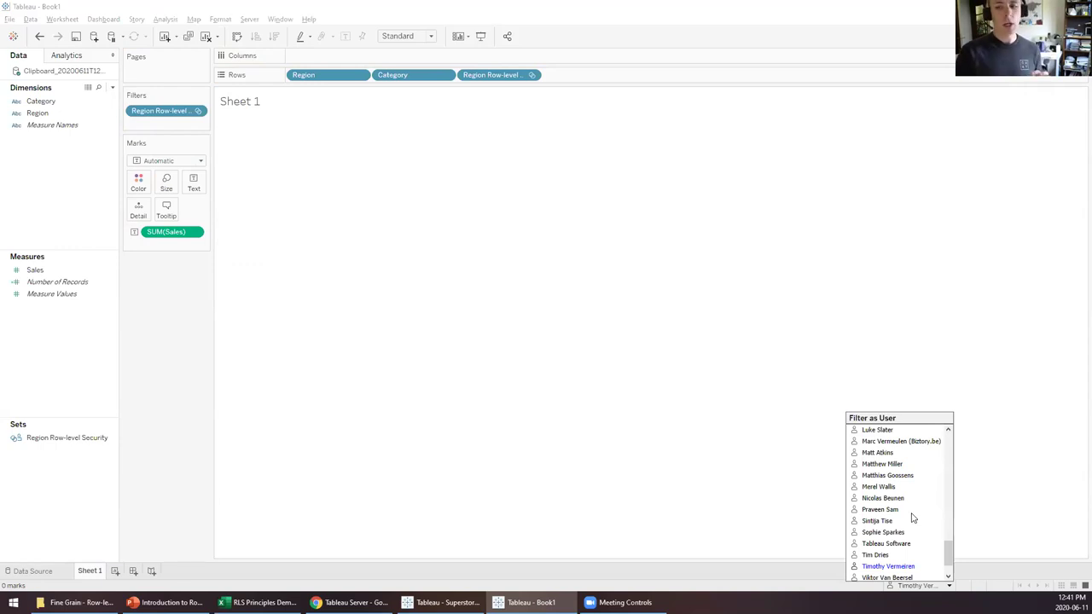
pyautogui.press('Escape')
pyautogui.click(265, 130)
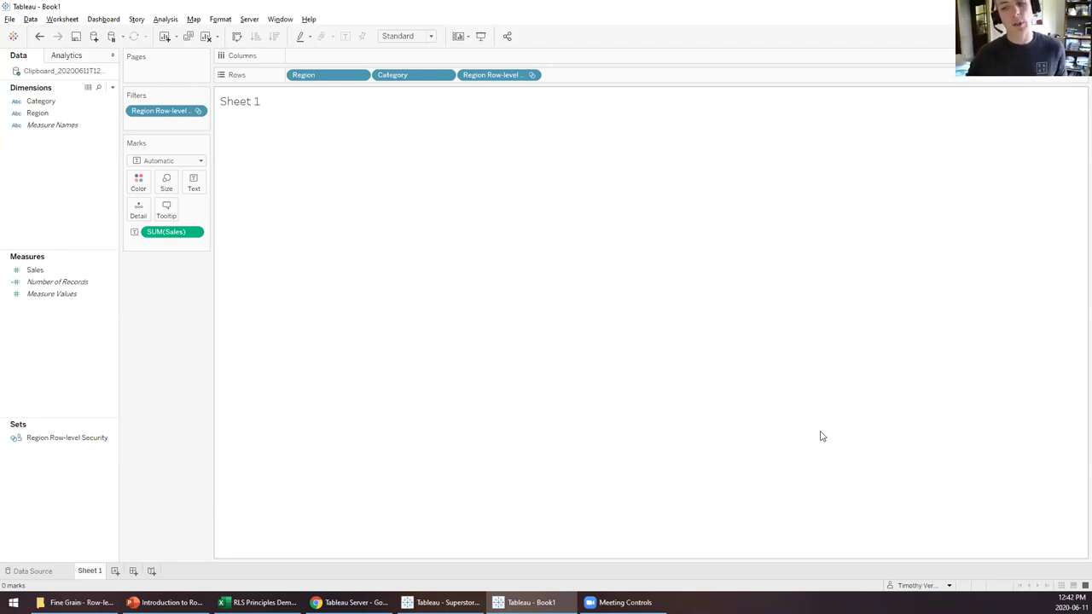
# - Preview the sheet as the user who was assigned only the Central region
pyautogui.click(949, 586)
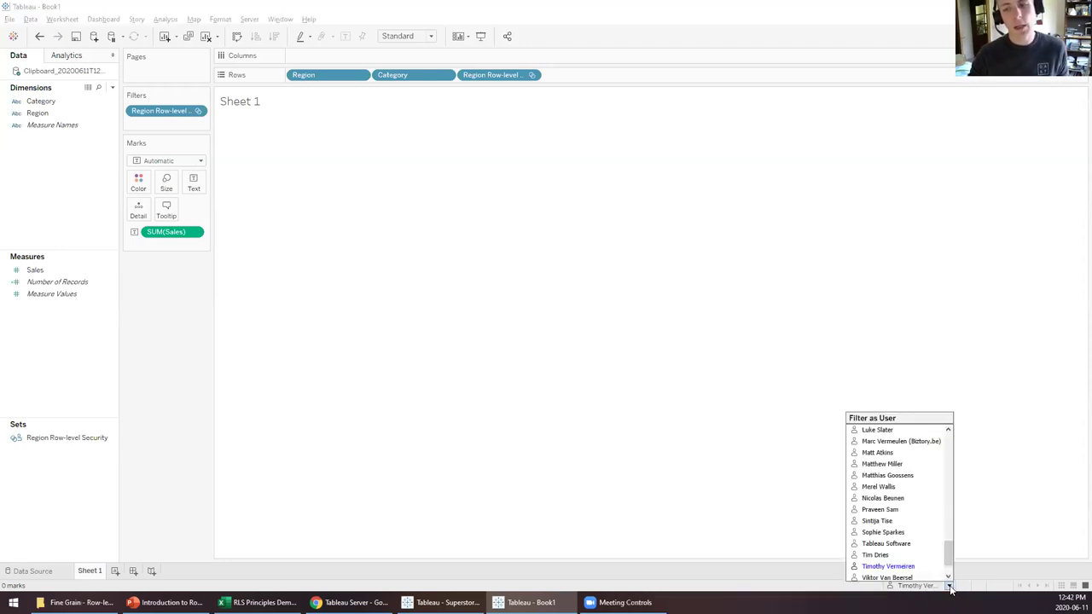
pyautogui.scroll(3, 918, 546)
pyautogui.scroll(8, 919, 546)
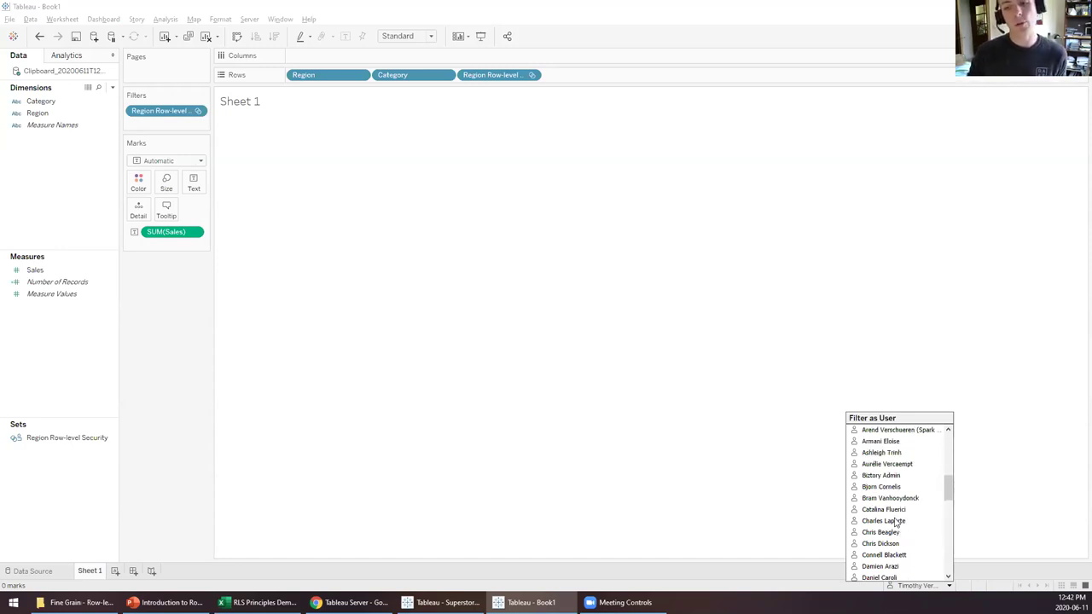
pyautogui.click(885, 522)
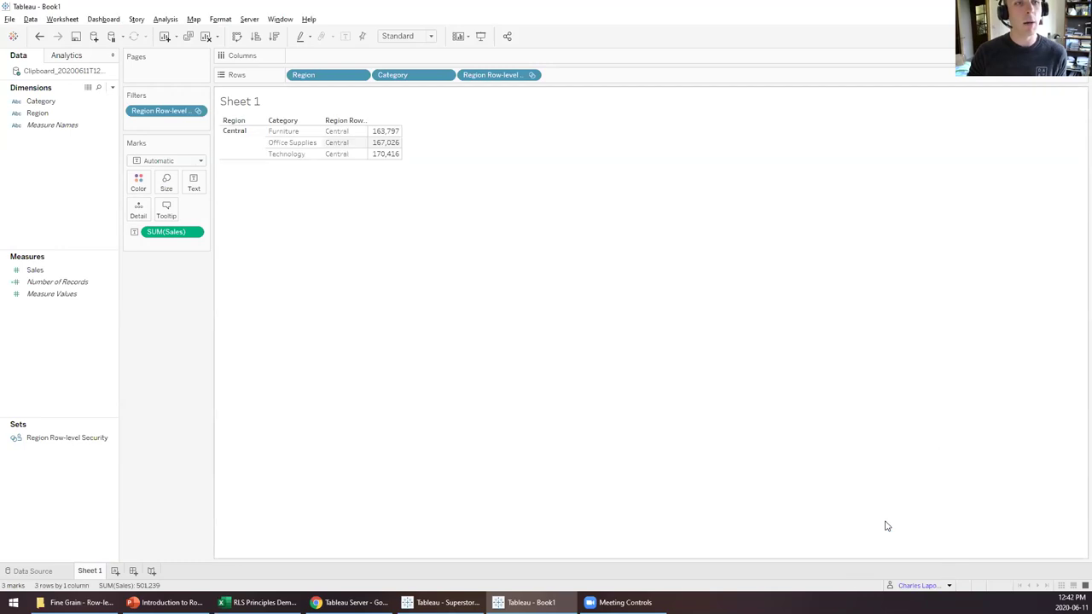
# - Preview the sheet as the user allowed all four regions and as the user limited to South and West
pyautogui.click(928, 589)
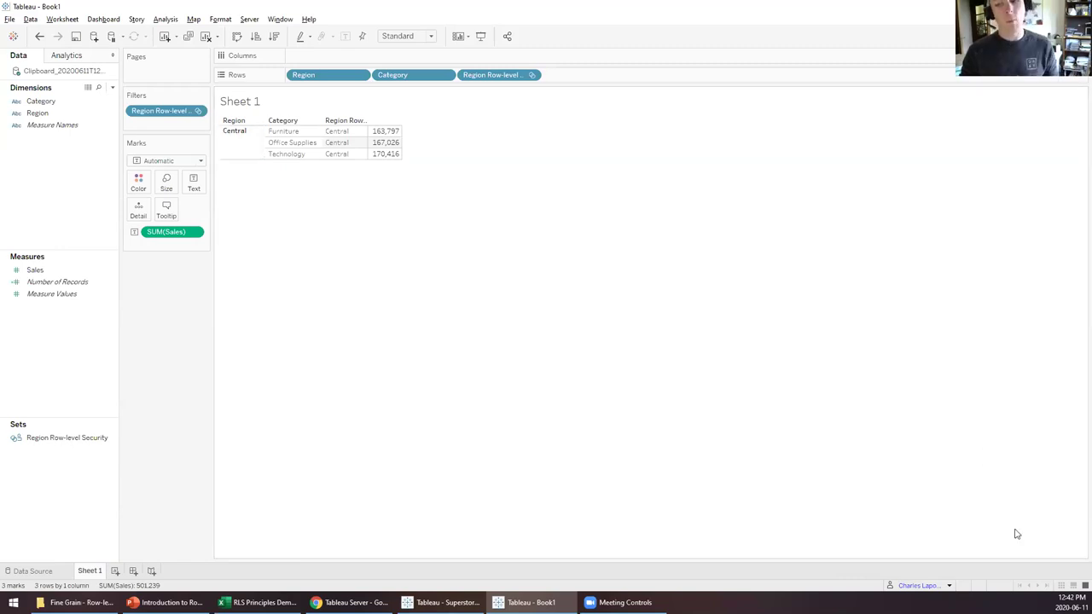
pyautogui.click(949, 586)
pyautogui.scroll(-2, 891, 512)
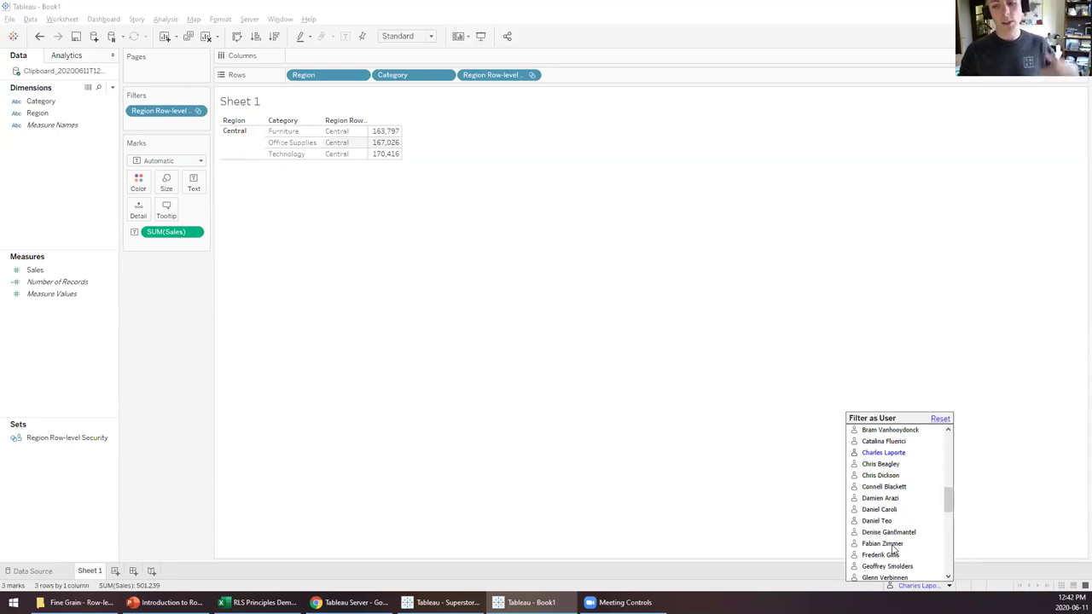
pyautogui.click(892, 546)
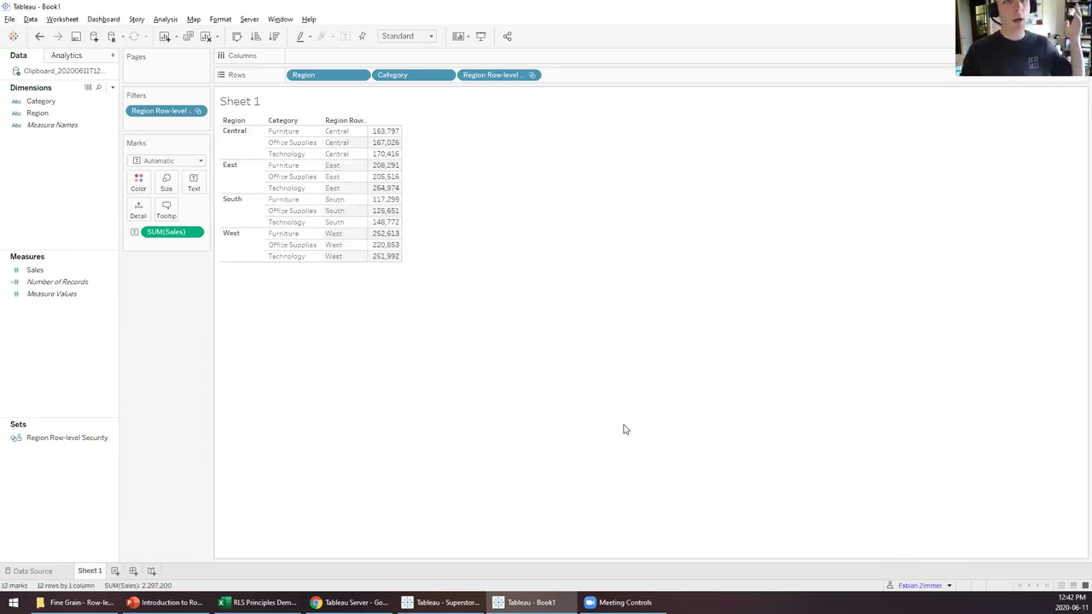
pyautogui.click(948, 585)
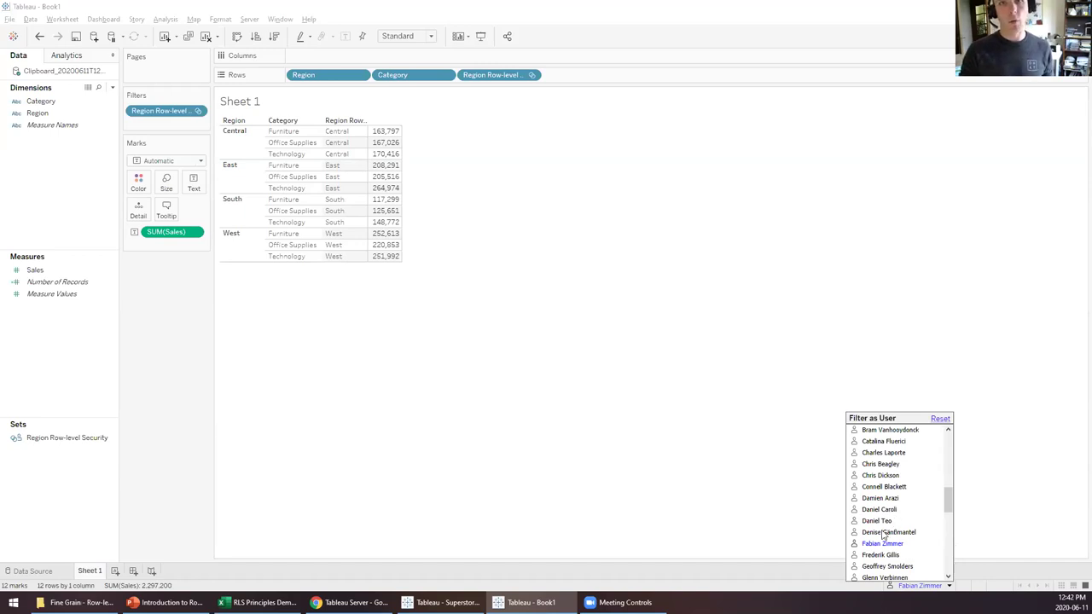
pyautogui.click(882, 532)
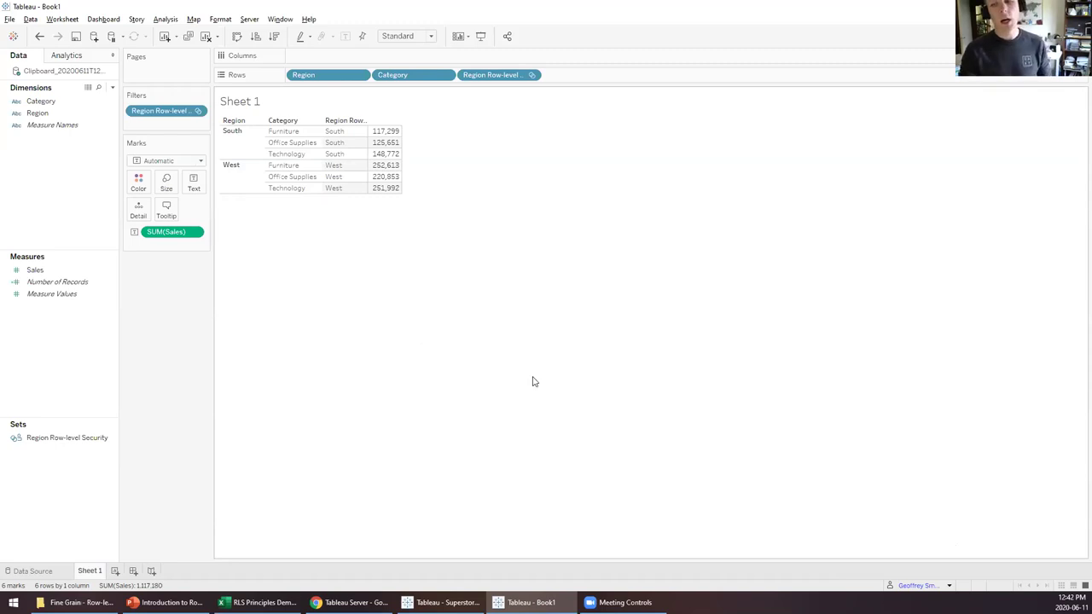
pyautogui.click(948, 585)
pyautogui.scroll(5, 911, 516)
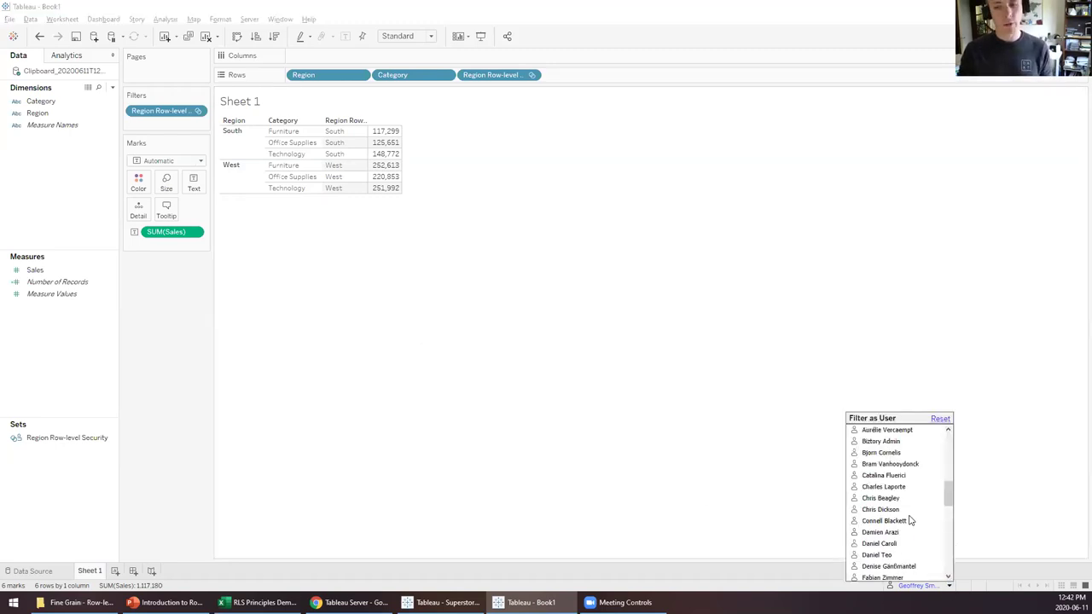
pyautogui.click(671, 439)
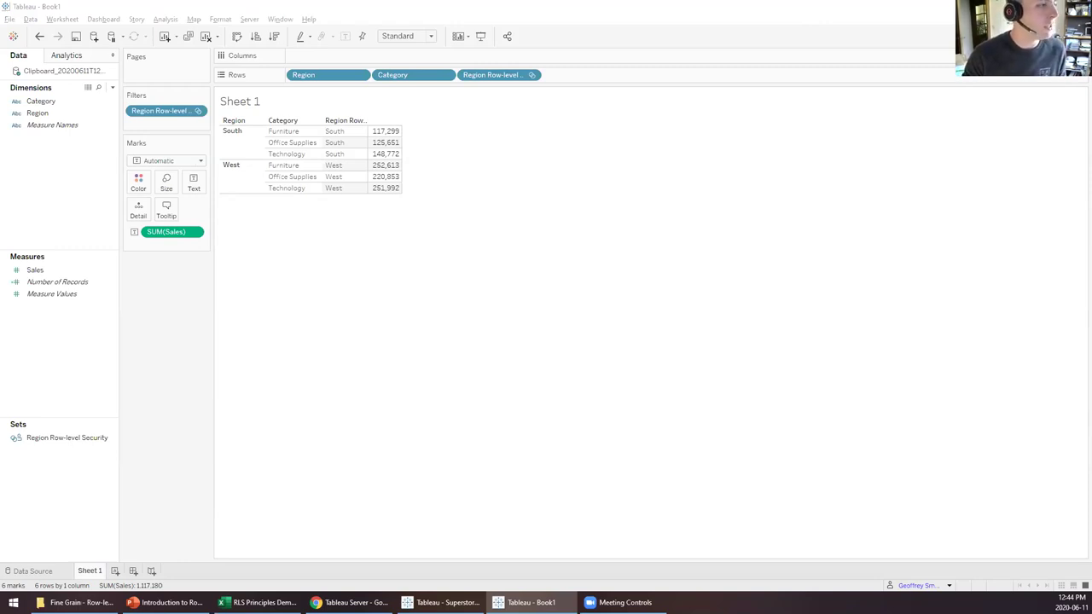
# - Switch to the PowerPoint presentation, start the slide show from the current slide and advance to the Options for Applying RLS slide
pyautogui.click(615, 347)
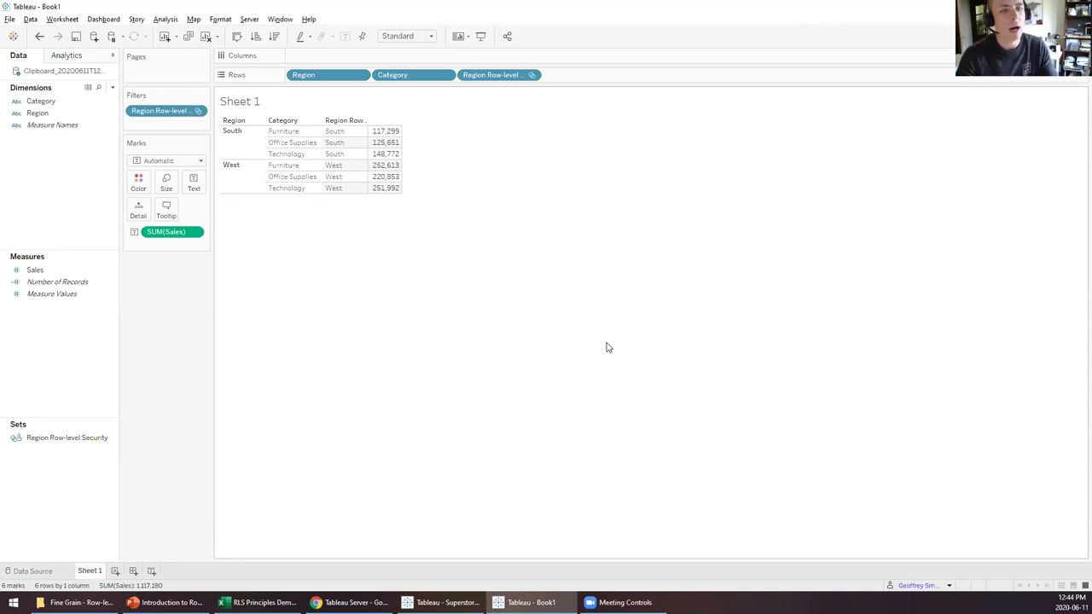
pyautogui.click(166, 602)
pyautogui.hotkey('shift', 'F5')
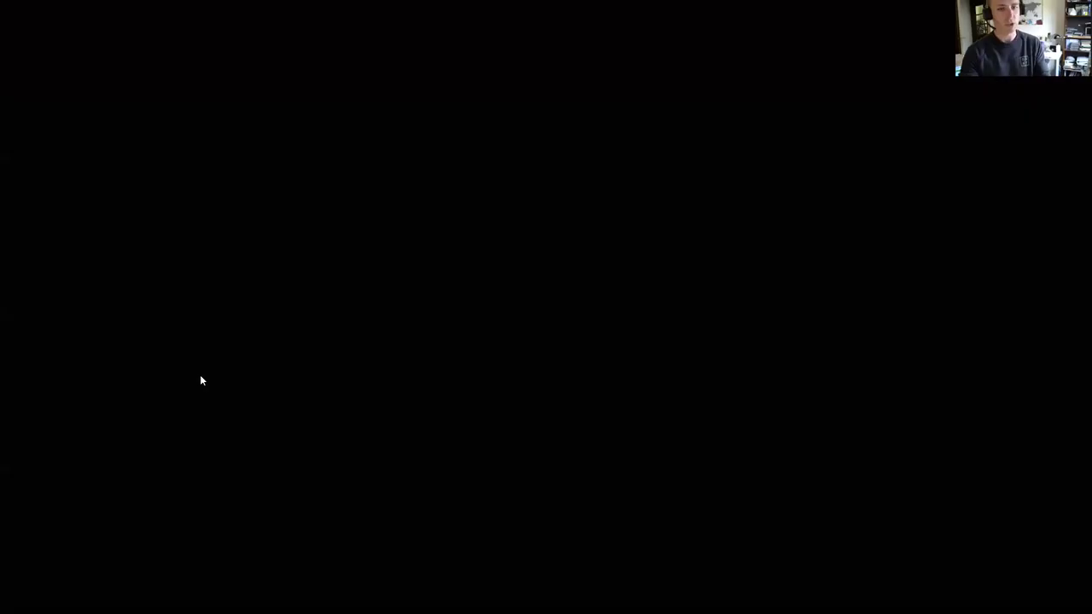
pyautogui.press('Right')
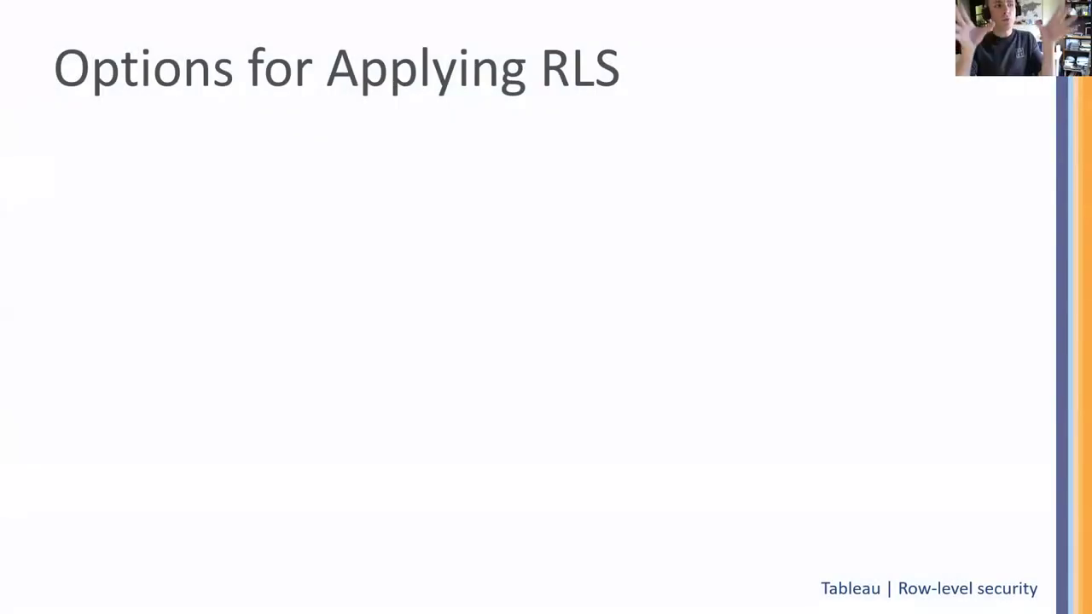
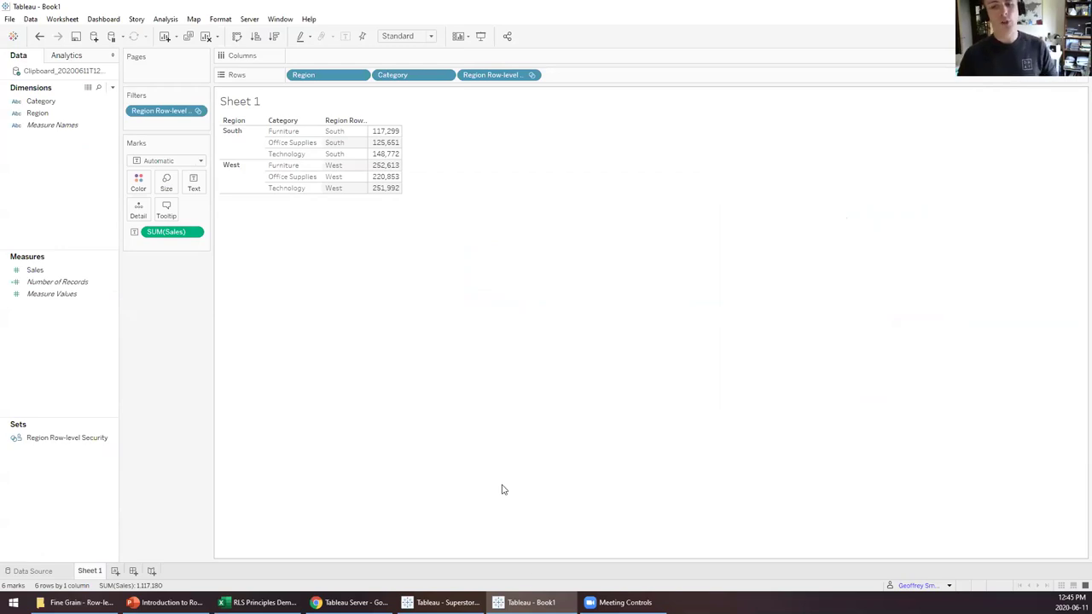
# - Connect the Tableau workbook to the Excel file RLS Principles Demo Data.xlsx as an additional data source
pyautogui.doubleClick(53, 75)
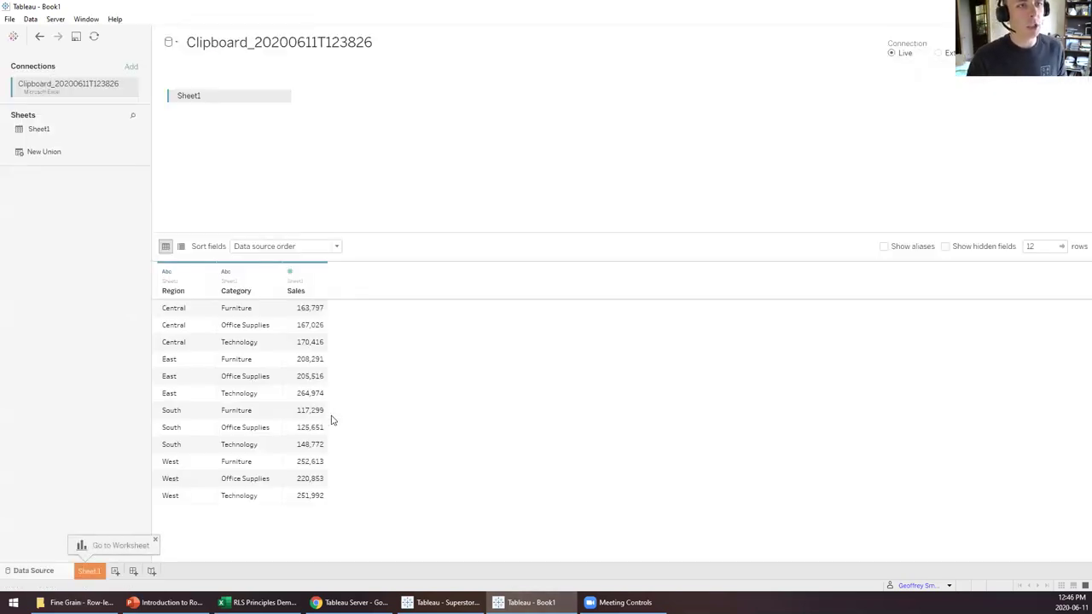
pyautogui.click(91, 572)
pyautogui.hotkey('ctrl', 'd')
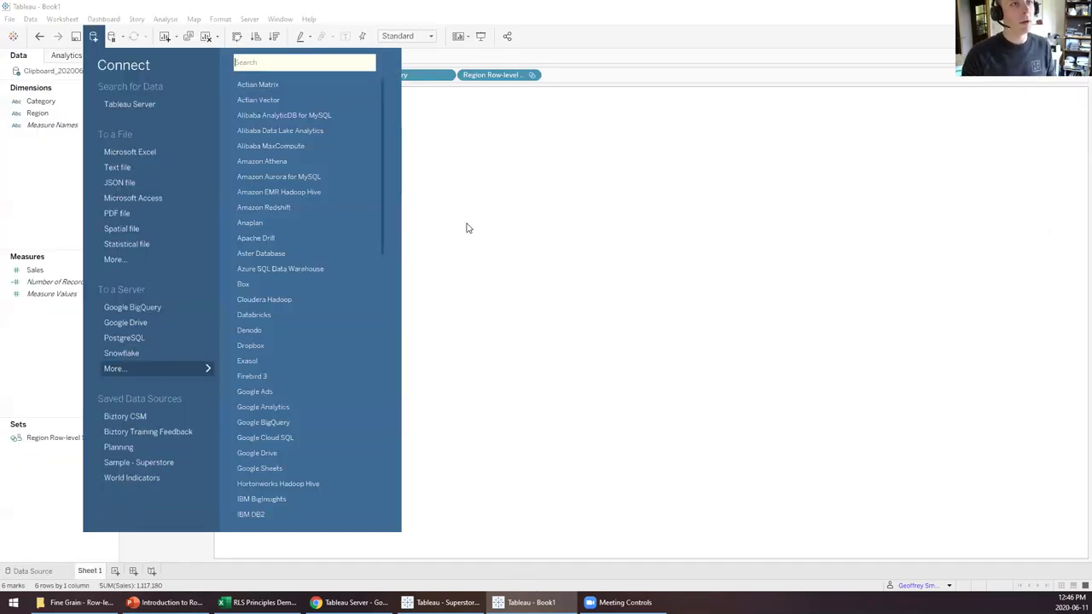
pyautogui.click(139, 150)
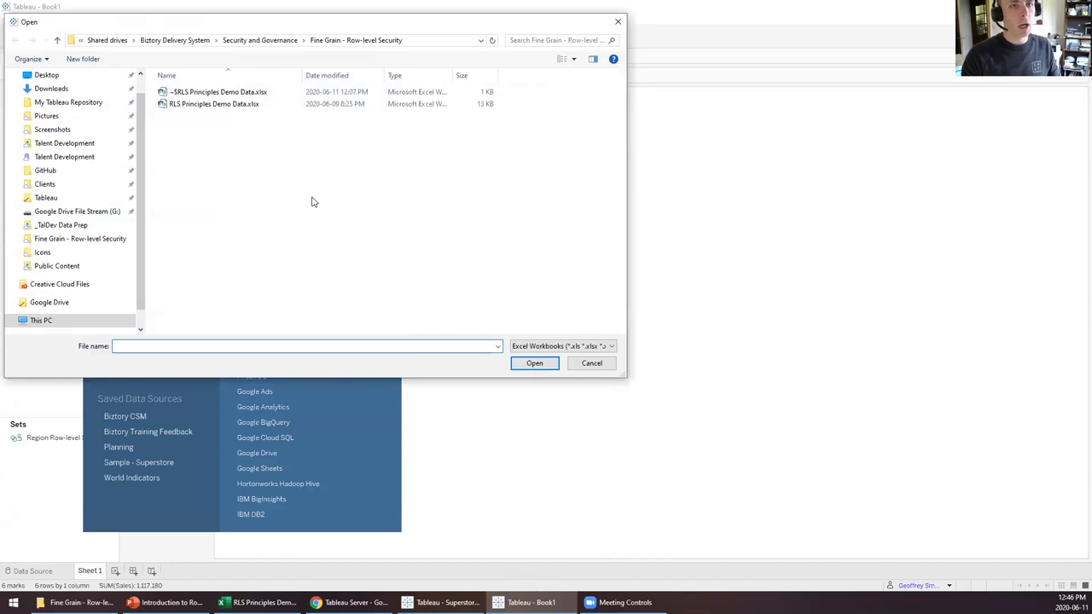
pyautogui.doubleClick(203, 105)
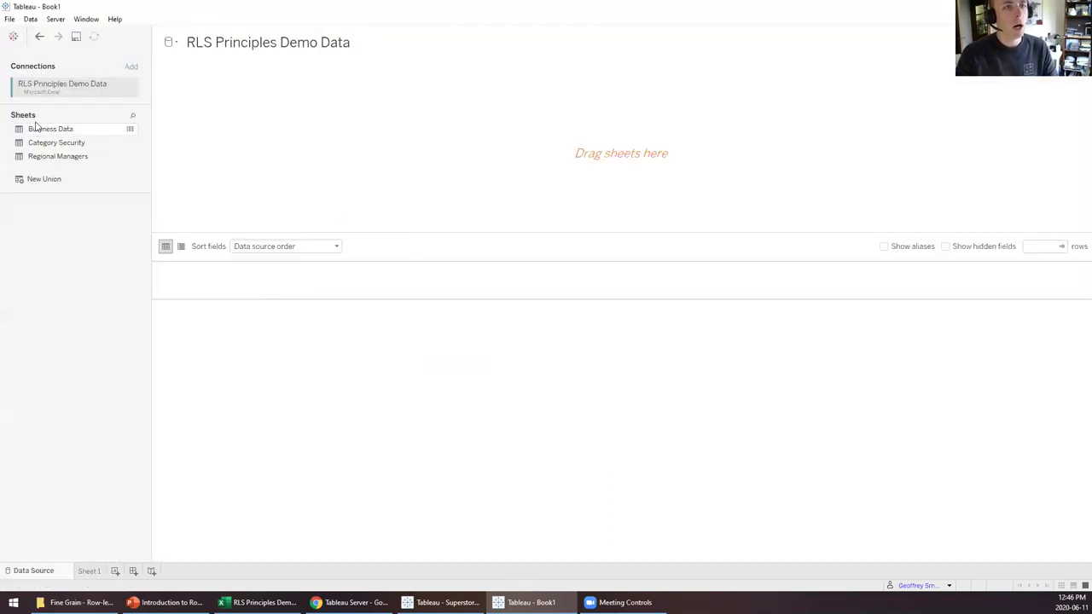
# - Switch to the RLS Principles Demo Data workbook in Excel and examine the Region, Category and Sales columns of Business Data
pyautogui.click(257, 602)
pyautogui.click(192, 293)
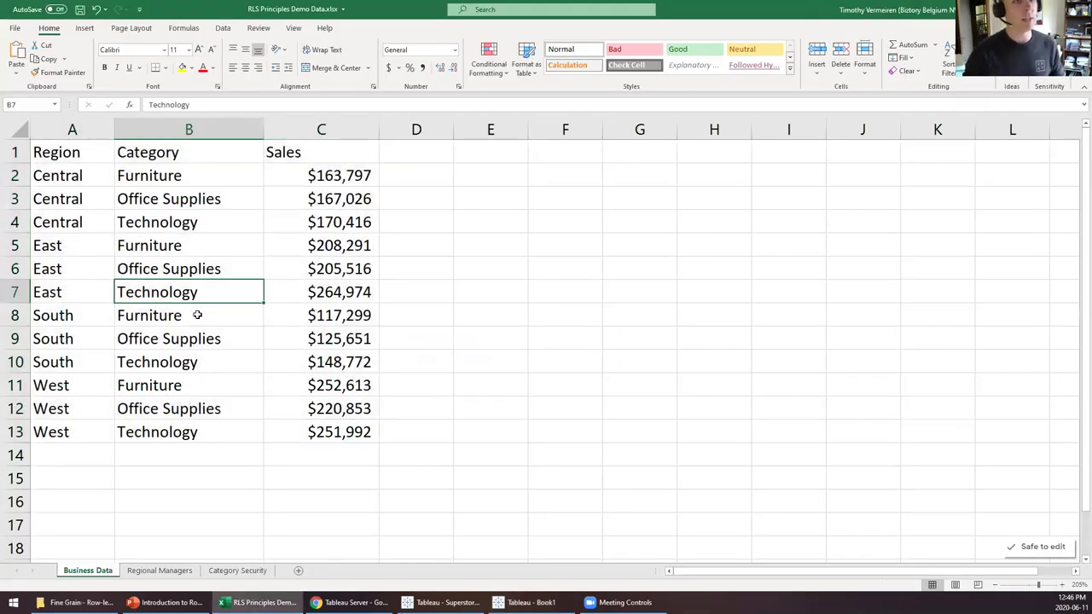
pyautogui.hotkey('ctrl', 'Home')
pyautogui.hotkey('shift', 'Right')
pyautogui.hotkey('shift', 'Right')
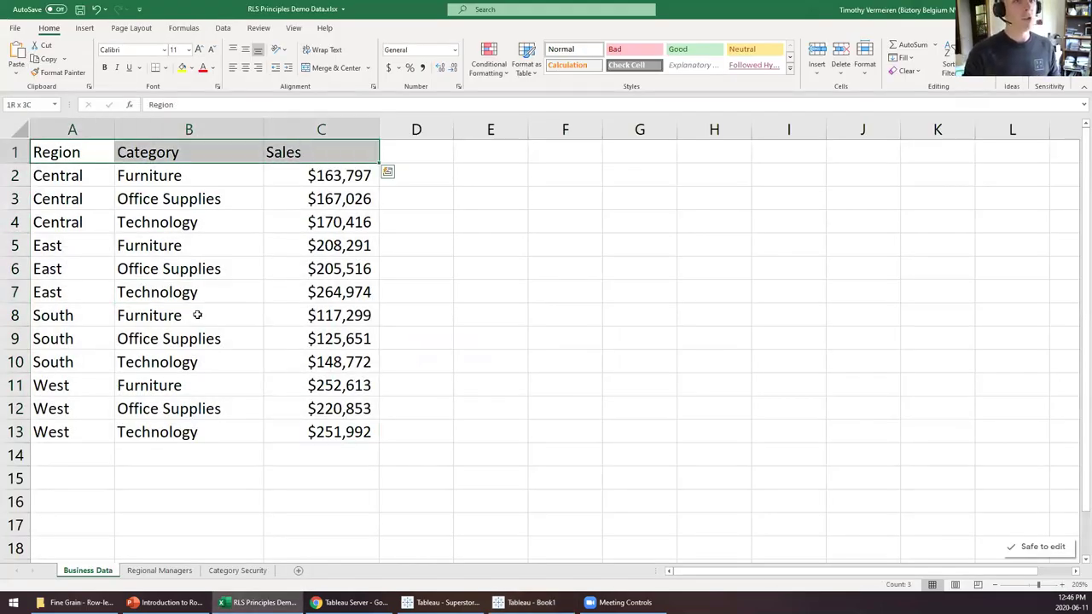
pyautogui.hotkey('ctrl', 'shift', 'Down')
pyautogui.hotkey('ctrl', 'Home')
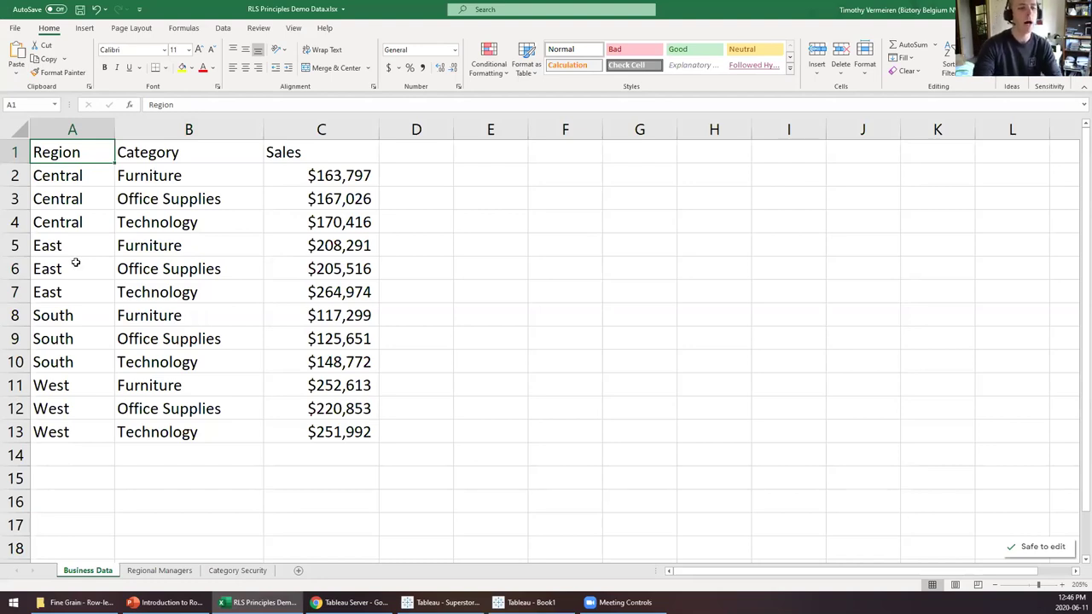
# - Examine the Regional Managers sheet, highlighting the whole table and the Manager Username values
pyautogui.hotkey('ctrl', 'pagedown')
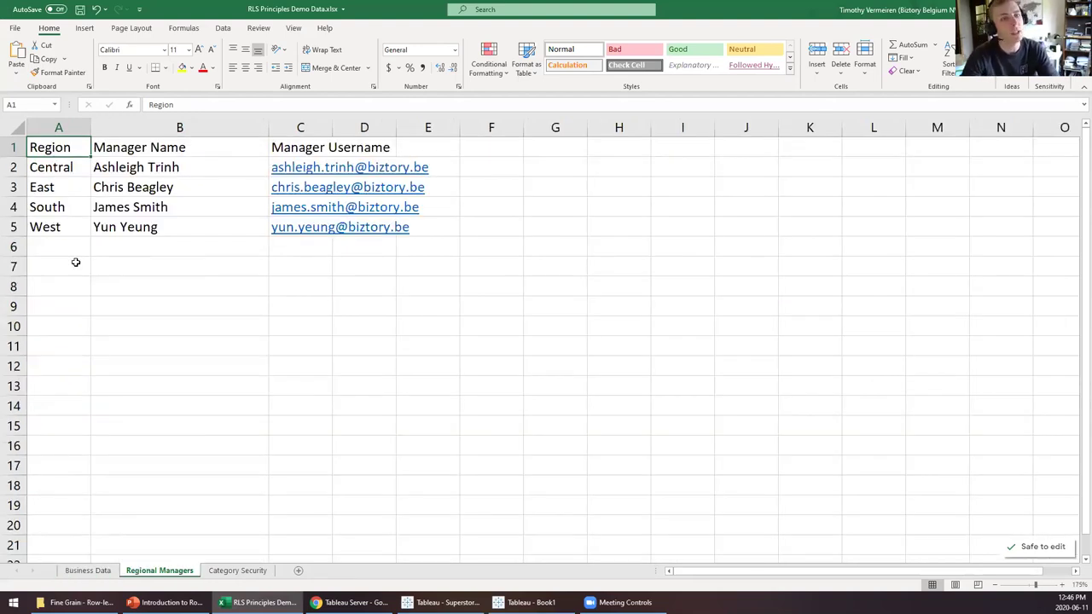
pyautogui.hotkey('ctrl', 'a')
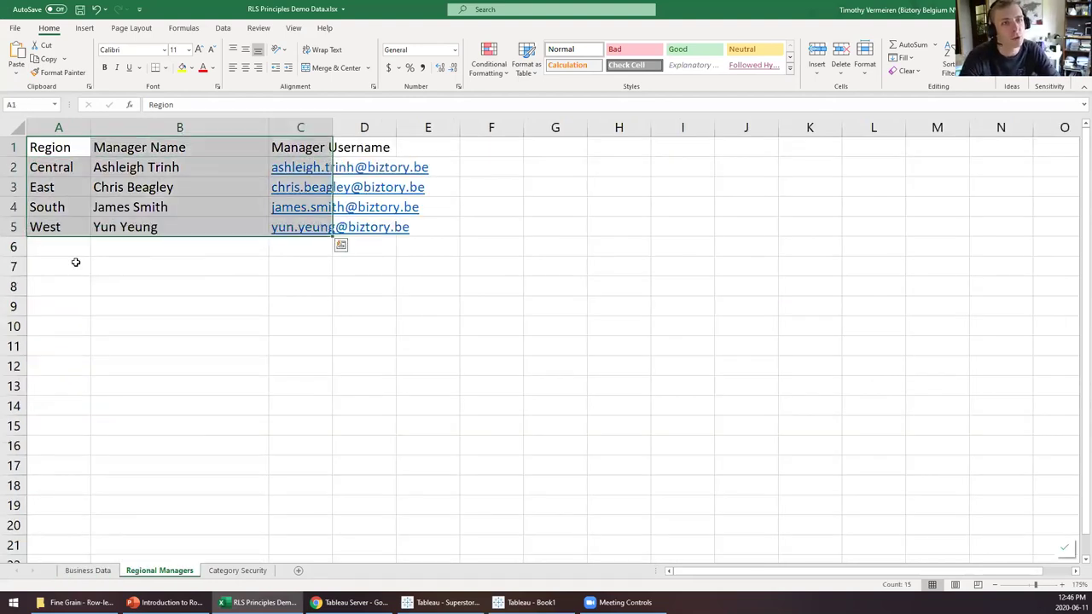
pyautogui.hotkey('ctrl', 'Home')
pyautogui.press('Right')
pyautogui.press('Right')
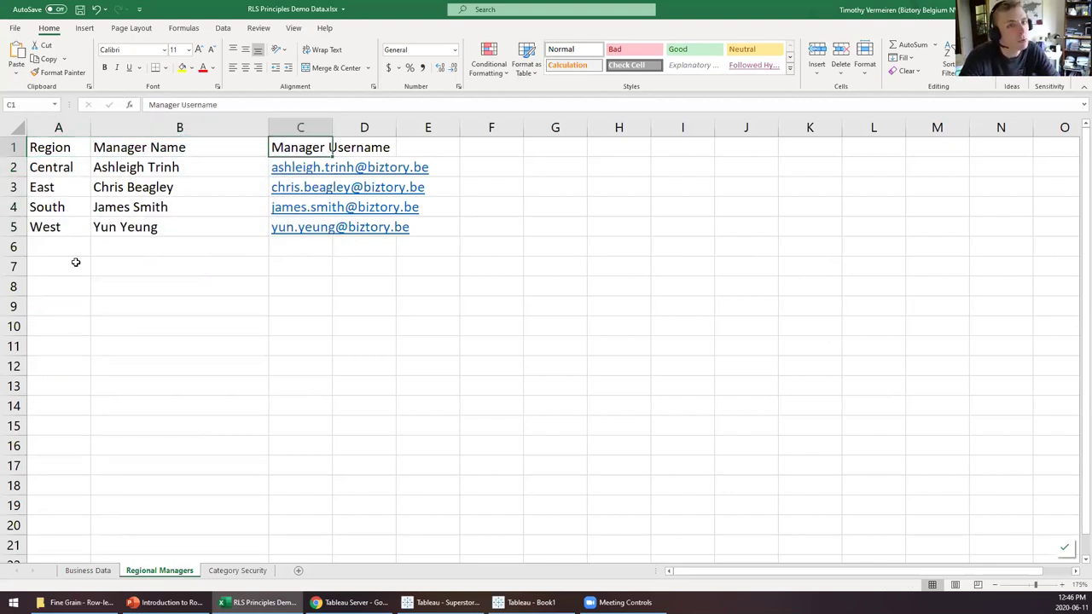
pyautogui.press('Down')
pyautogui.hotkey('ctrl', 'shift', 'Down')
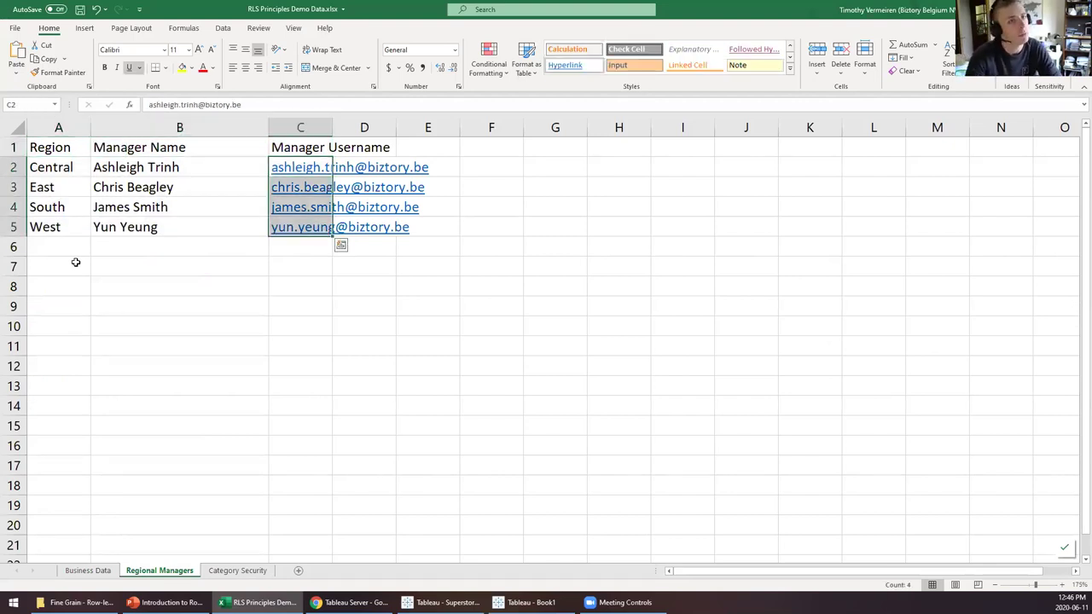
pyautogui.hotkey('ctrl', 'Home')
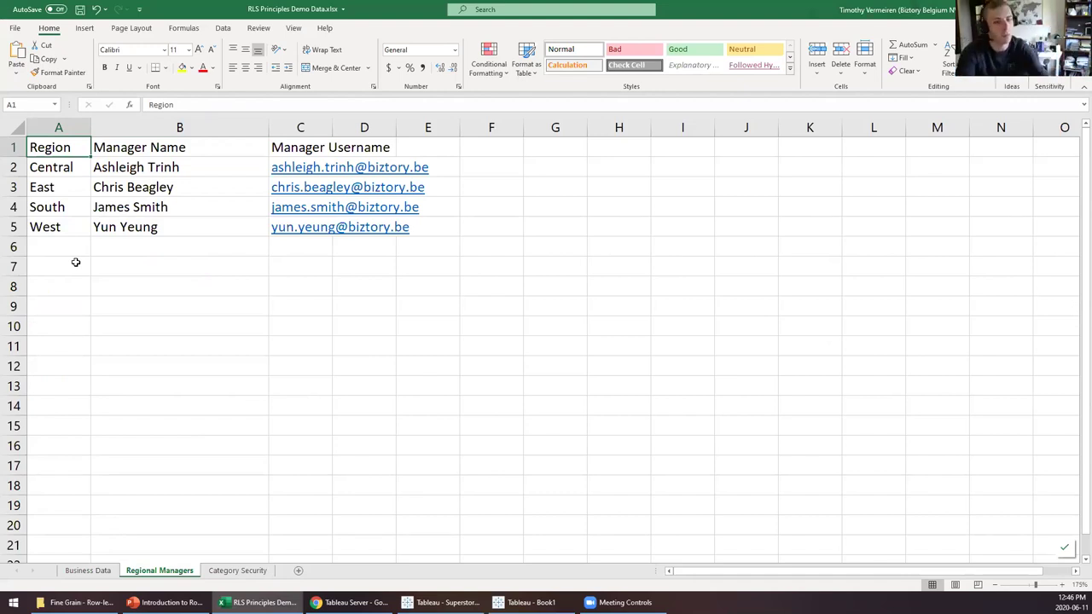
# - Compare the Region column of the Business Data sheet with the one in the Regional Managers sheet
pyautogui.hotkey('ctrl', 'pagedown')
pyautogui.hotkey('ctrl', 'pageup')
pyautogui.hotkey('ctrl', 'pageup')
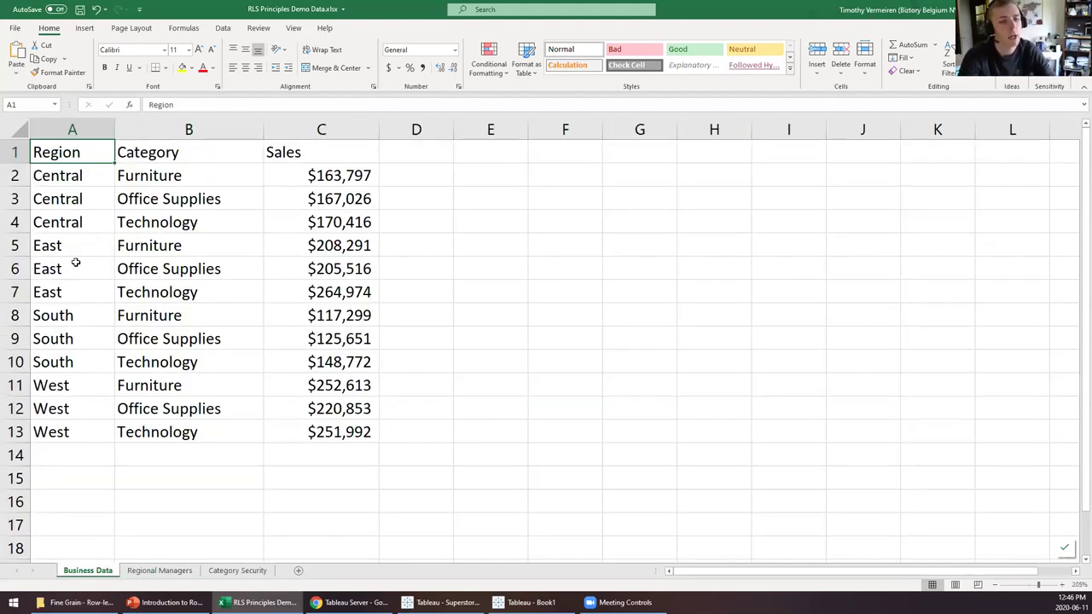
pyautogui.hotkey('ctrl', 'pagedown')
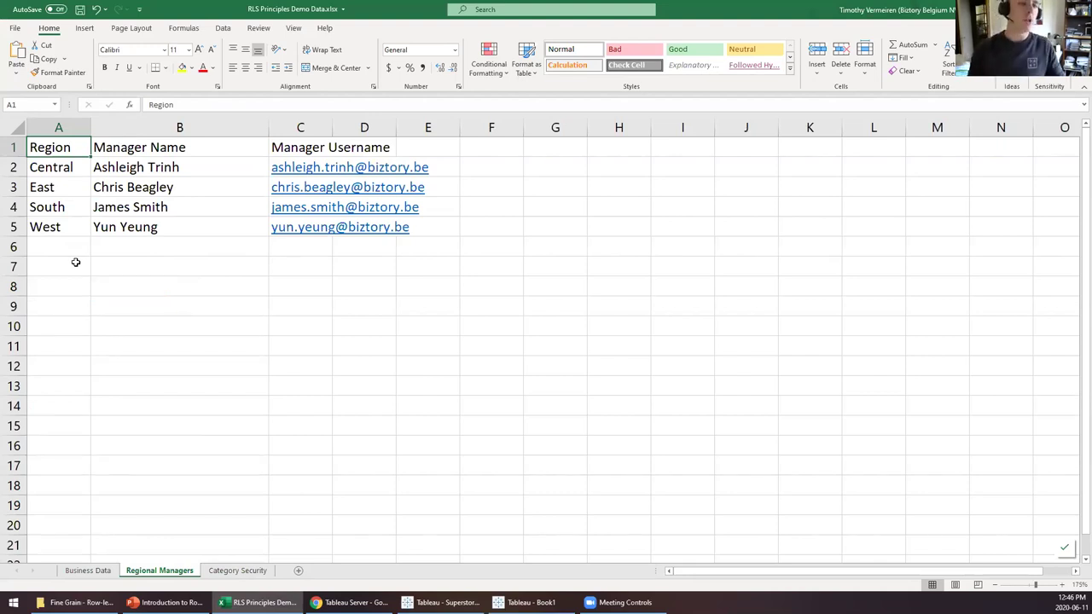
# - Switch back to Tableau, join the Business Data sheet with Regional Managers, and check the joined rows for the Central region
pyautogui.hotkey('alt', 'Tab')
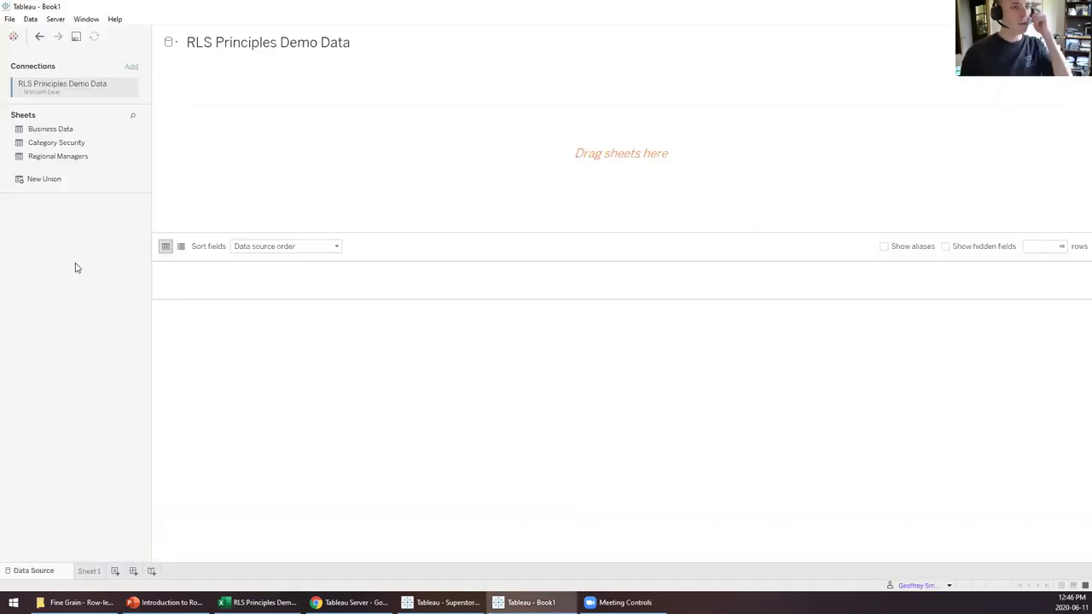
pyautogui.moveTo(46, 134); pyautogui.dragTo(215, 136)
pyautogui.moveTo(50, 159); pyautogui.dragTo(399, 133)
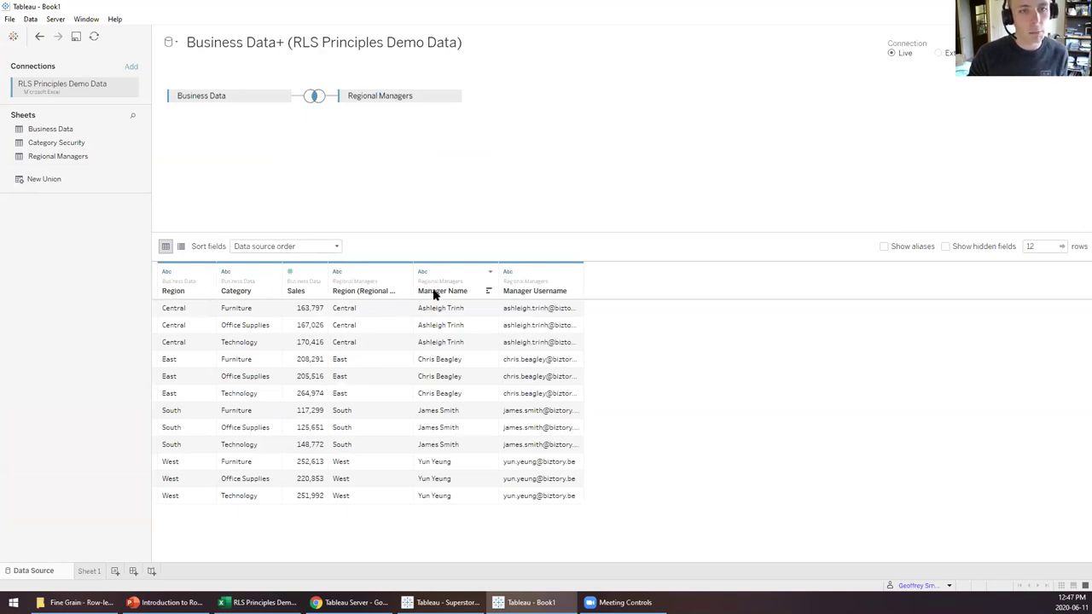
pyautogui.moveTo(323, 89)
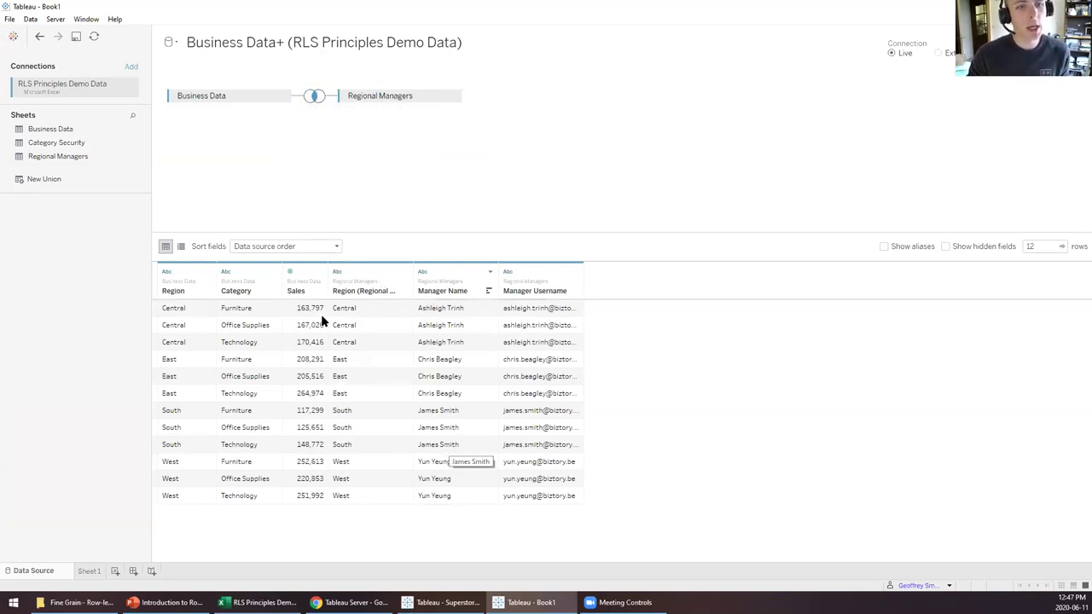
pyautogui.moveTo(248, 313)
pyautogui.mouseDown()
pyautogui.moveTo(472, 308)
pyautogui.moveTo(474, 350)
pyautogui.moveTo(540, 346)
pyautogui.mouseUp()
pyautogui.click(535, 348)
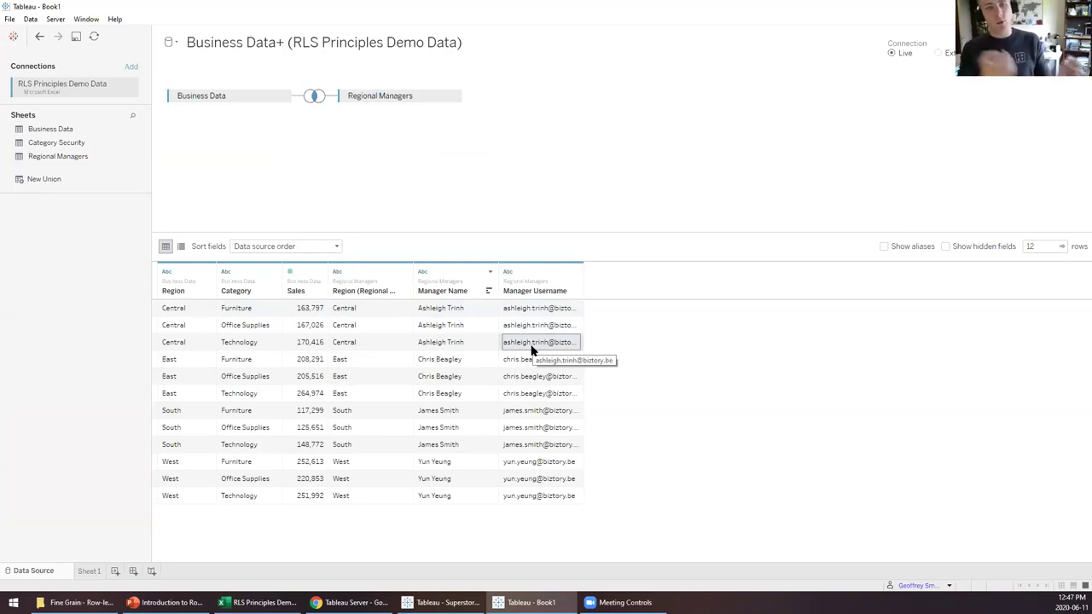
# - Create a new worksheet showing the sum of Sales in columns by Region in rows
pyautogui.click(115, 572)
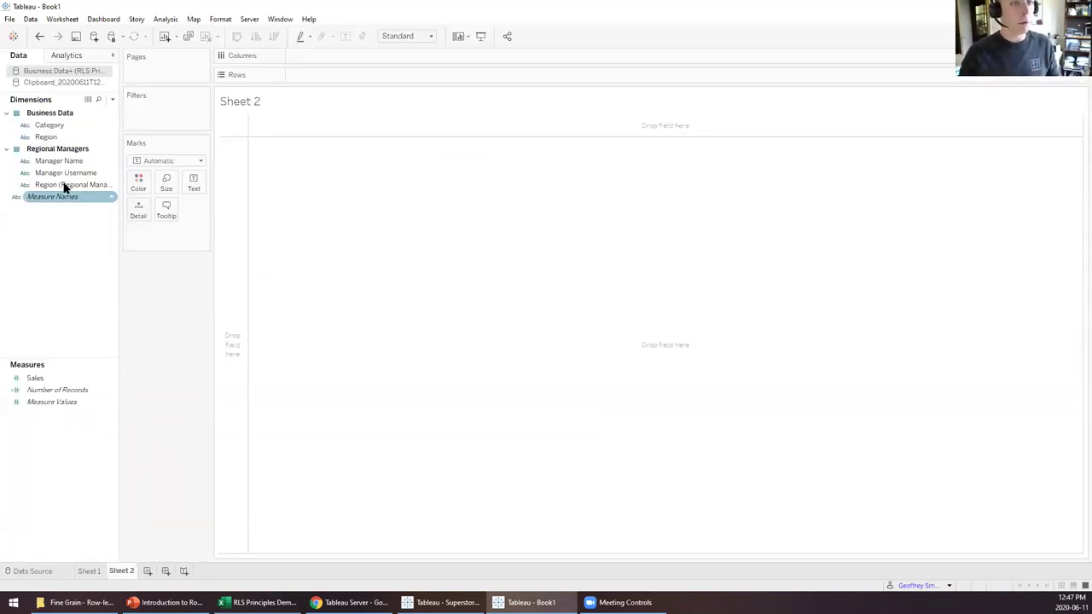
pyautogui.click(56, 138)
pyautogui.doubleClick(56, 138)
pyautogui.moveTo(47, 377); pyautogui.dragTo(356, 53)
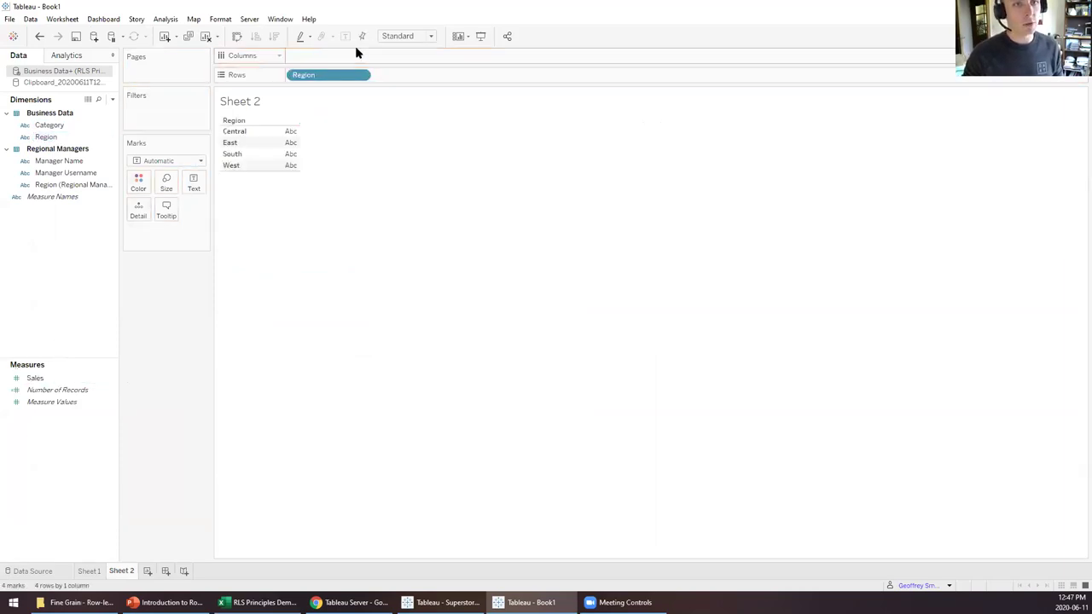
pyautogui.doubleClick(46, 377)
pyautogui.moveTo(165, 232); pyautogui.dragTo(342, 58)
# - Add Manager Name and Manager Username to the rows after Region
pyautogui.click(61, 162)
pyautogui.moveTo(55, 167); pyautogui.dragTo(441, 78)
pyautogui.moveTo(84, 172); pyautogui.dragTo(521, 78)
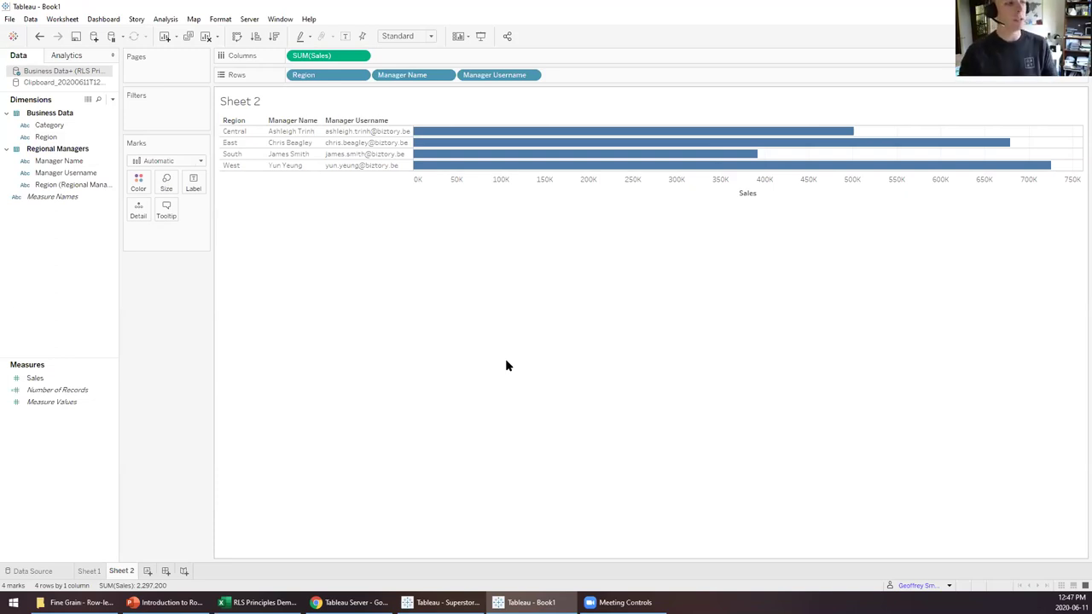
# - Create a calculated field named User Filter in the Business Data+ data source
pyautogui.rightClick(67, 274)
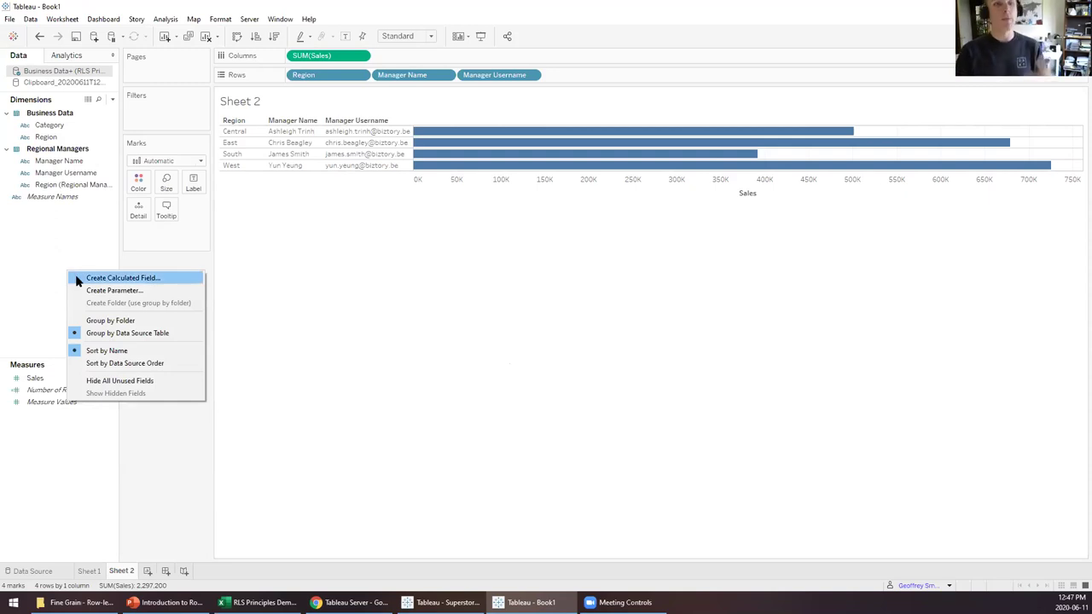
pyautogui.click(77, 281)
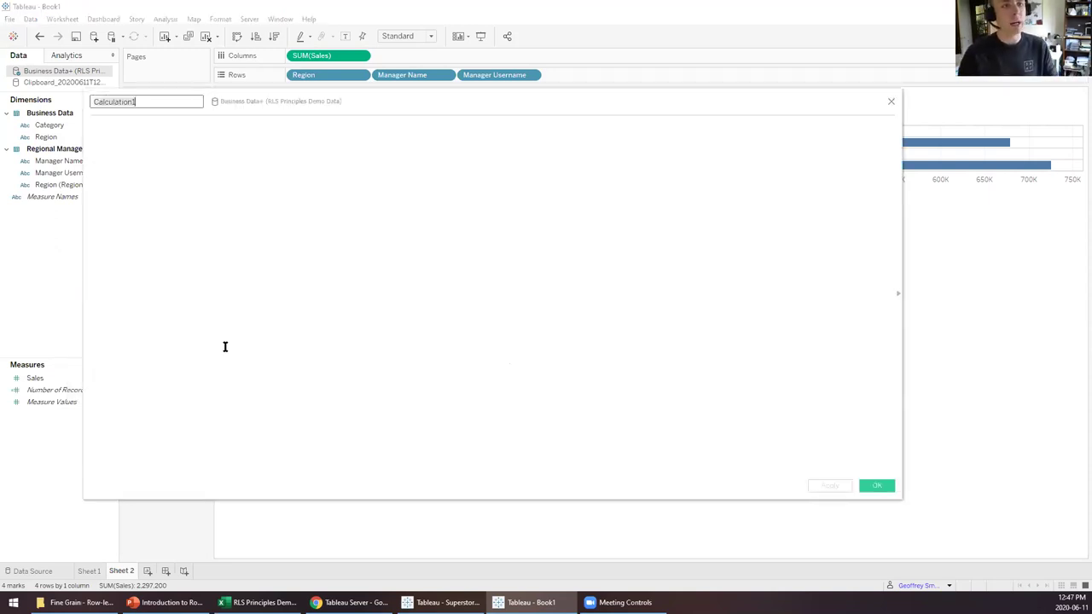
pyautogui.click(227, 343)
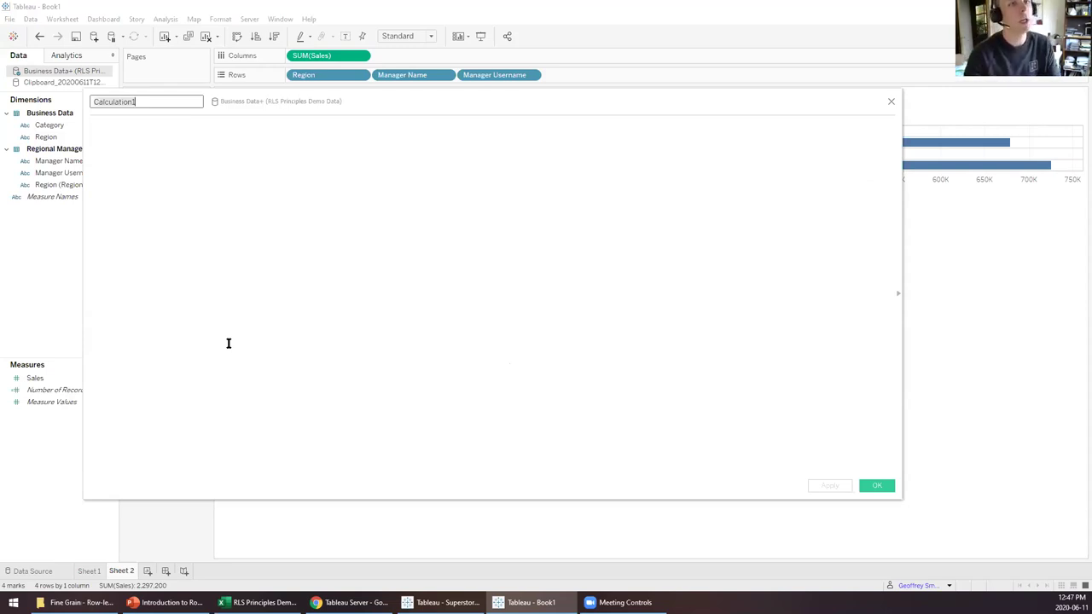
pyautogui.write('User Filter')
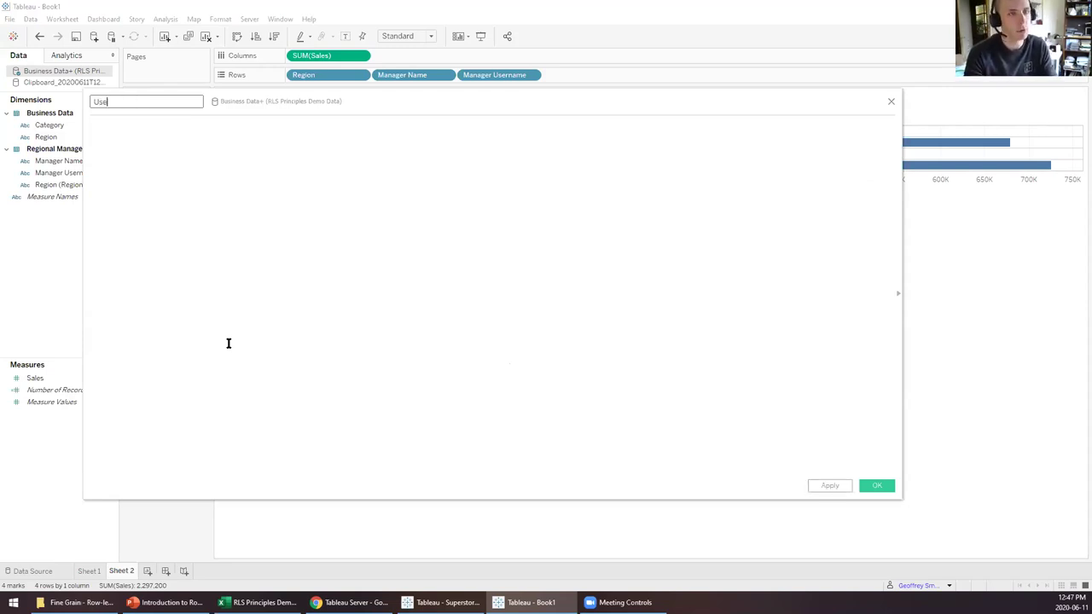
pyautogui.press('Tab')
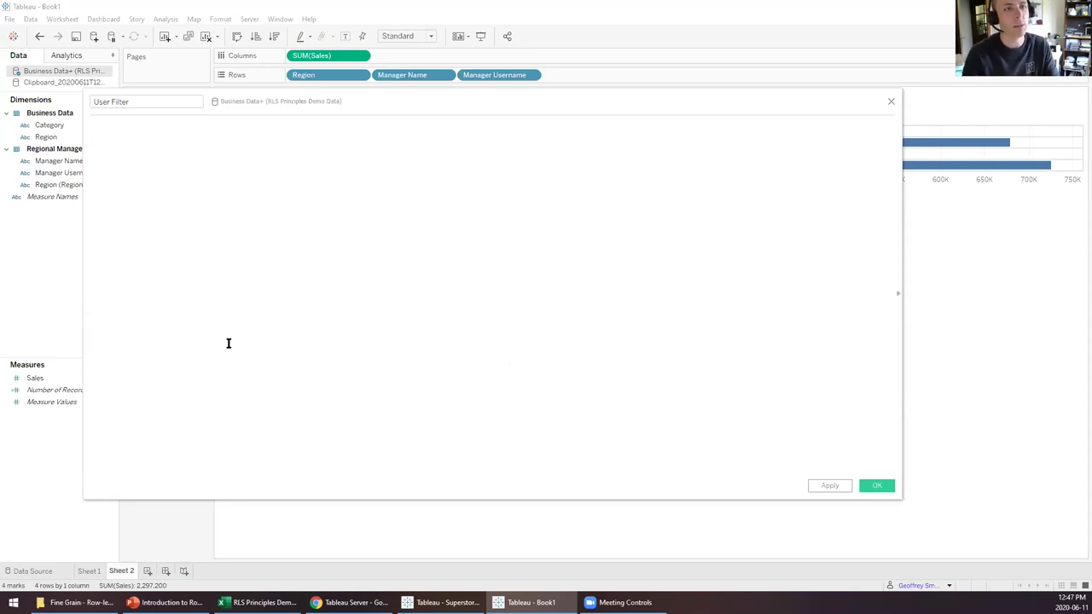
# - Define the User Filter calculation as USERNAME() = [Manager Username] and save it
pyautogui.click(224, 326)
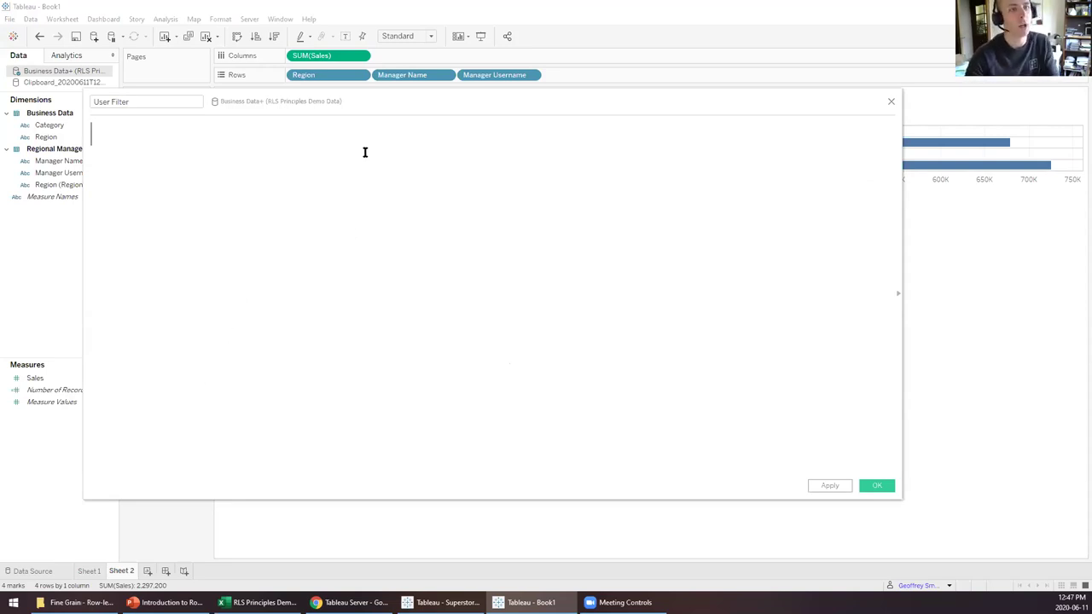
pyautogui.moveTo(373, 97); pyautogui.dragTo(458, 228)
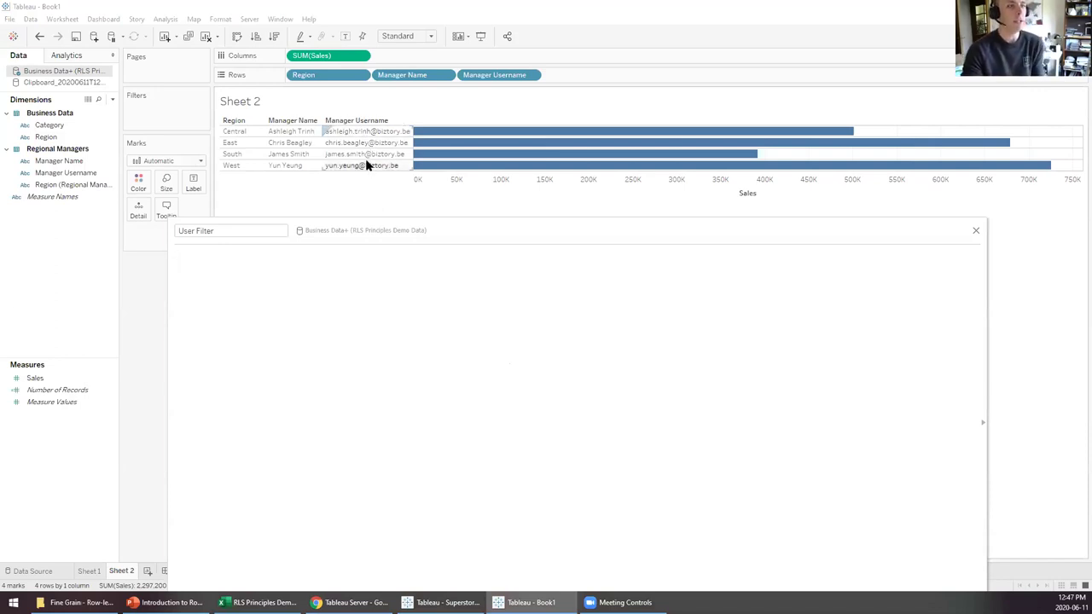
pyautogui.moveTo(466, 231); pyautogui.dragTo(470, 176)
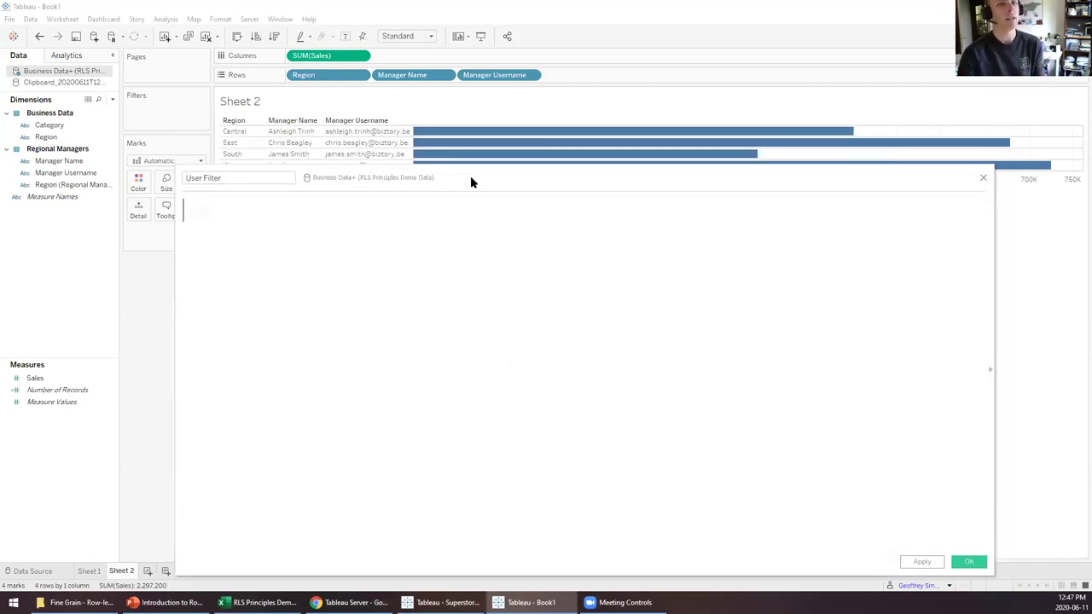
pyautogui.write('USERN')
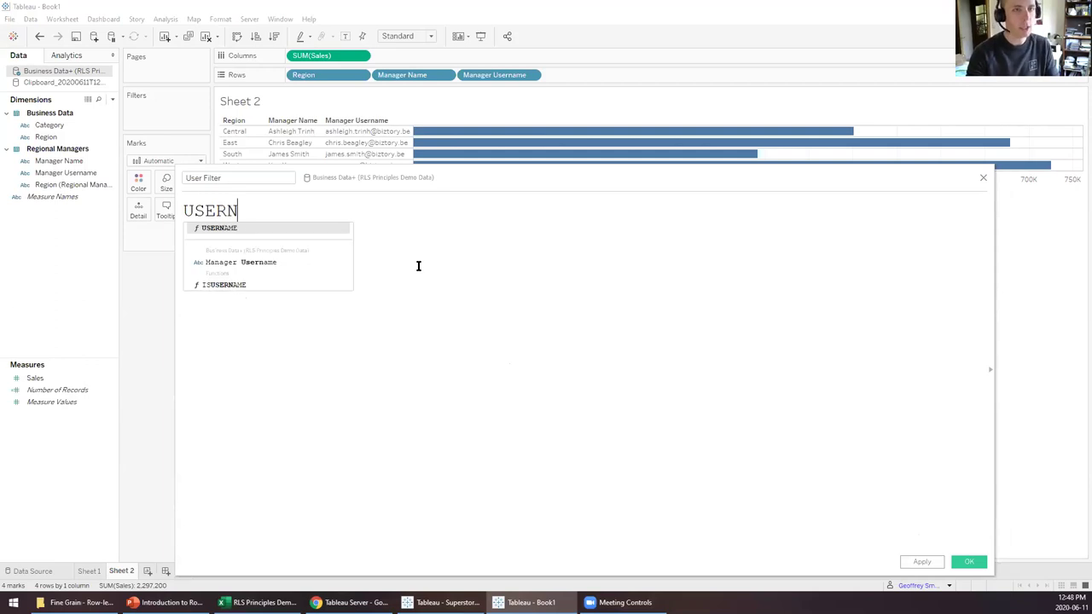
pyautogui.press('Return')
pyautogui.write('=')
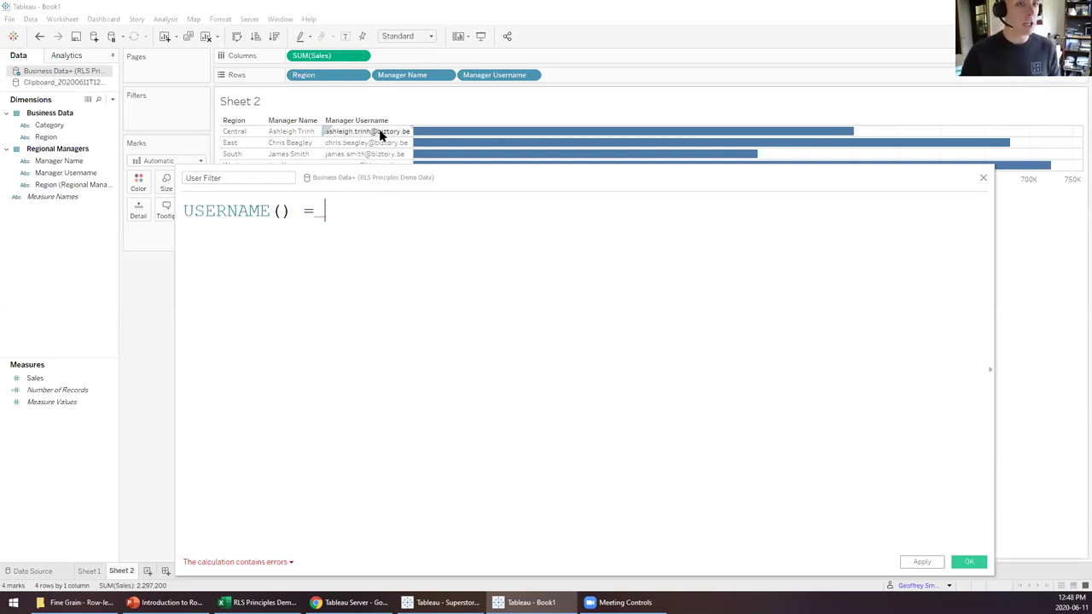
pyautogui.moveTo(77, 176); pyautogui.dragTo(472, 254)
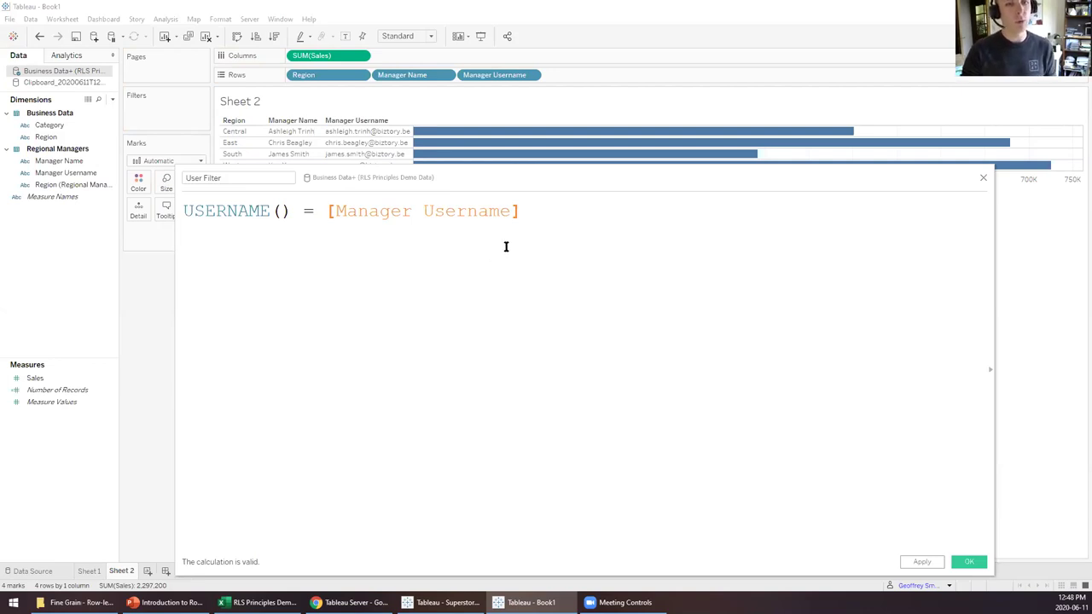
pyautogui.moveTo(566, 229); pyautogui.dragTo(603, 231)
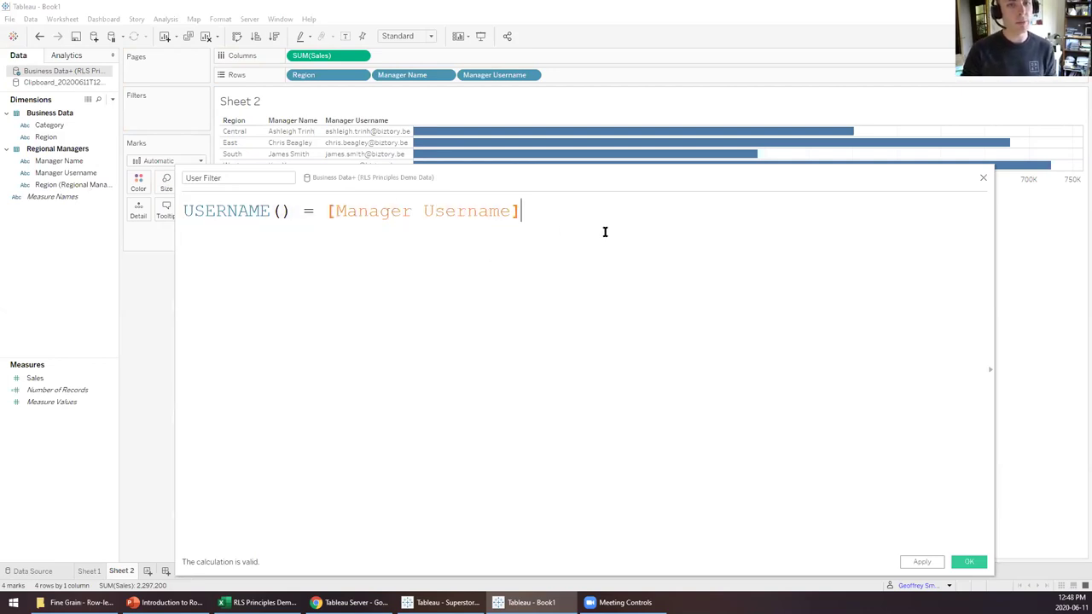
pyautogui.click(968, 561)
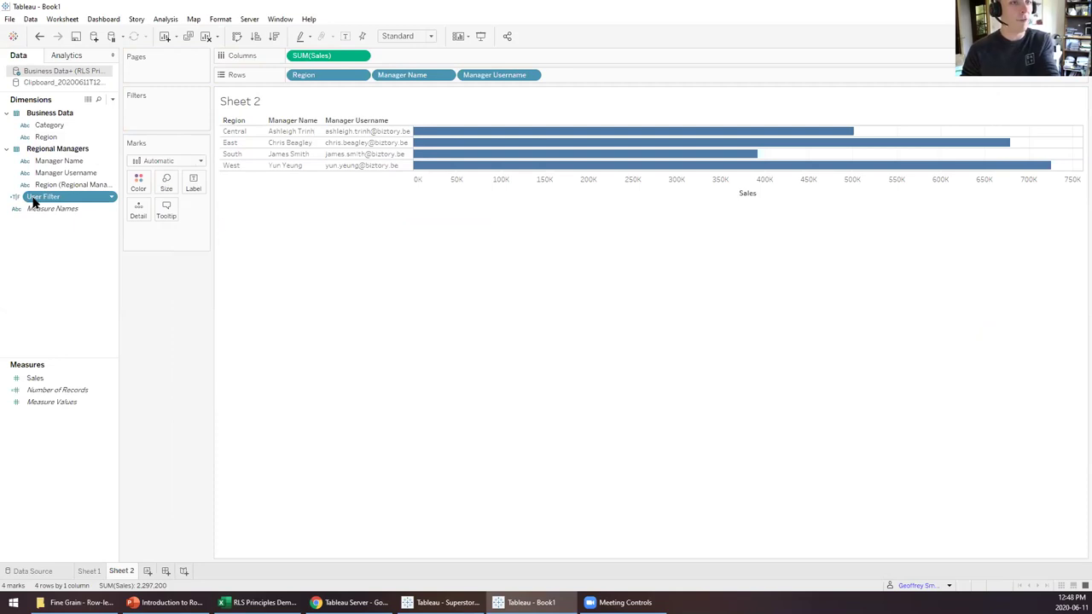
# - Add User Filter to the mark colour and the rows, and preview the sheet as the Central region's manager
pyautogui.moveTo(34, 201); pyautogui.dragTo(143, 184)
pyautogui.moveTo(160, 235); pyautogui.dragTo(602, 101)
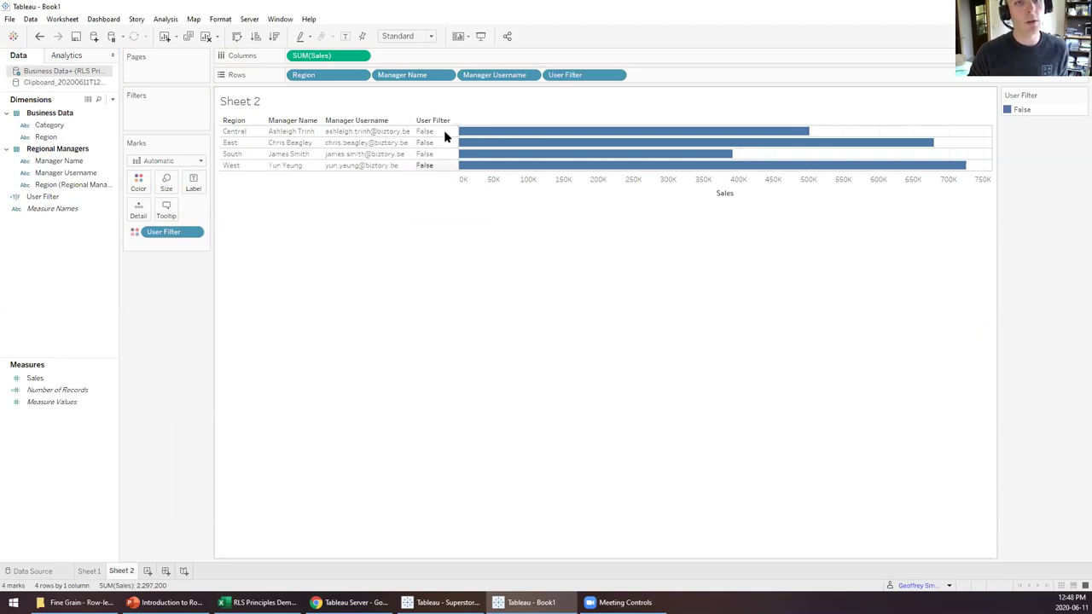
pyautogui.click(947, 587)
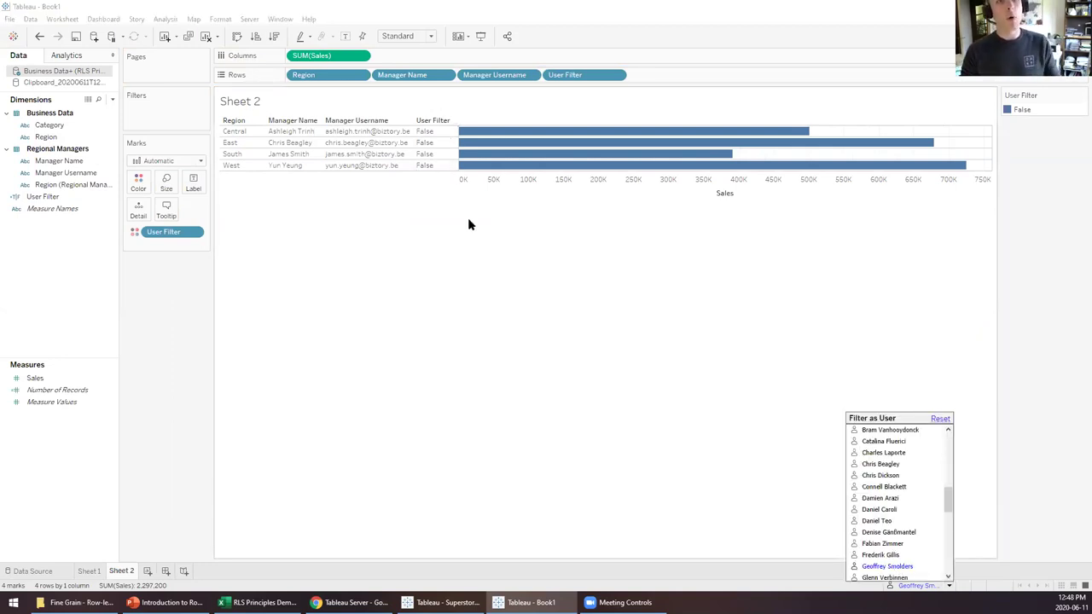
pyautogui.scroll(7, 891, 528)
pyautogui.scroll(-3, 887, 538)
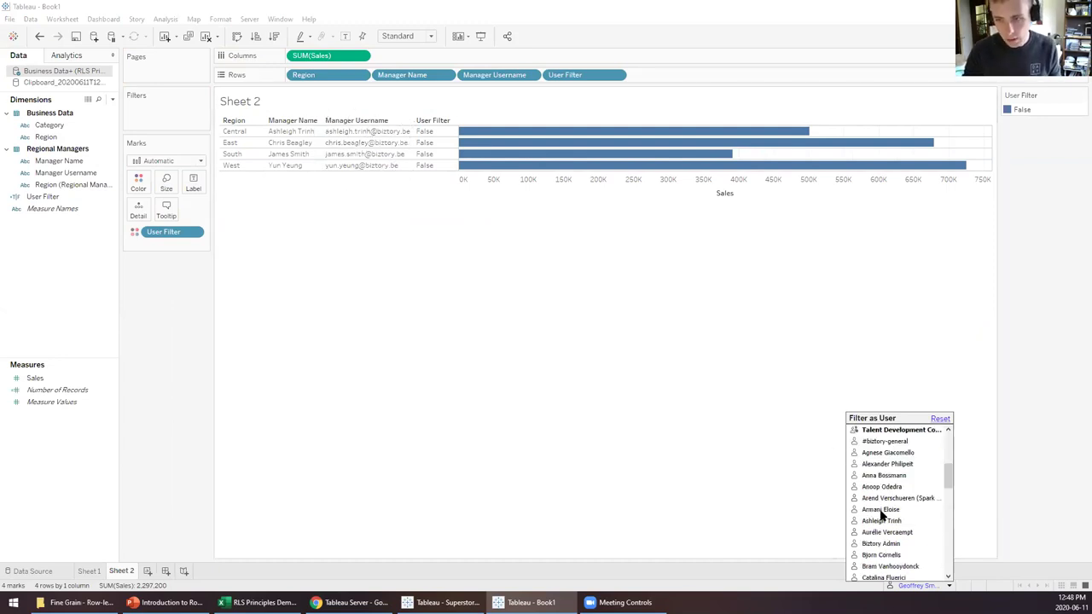
pyautogui.click(883, 522)
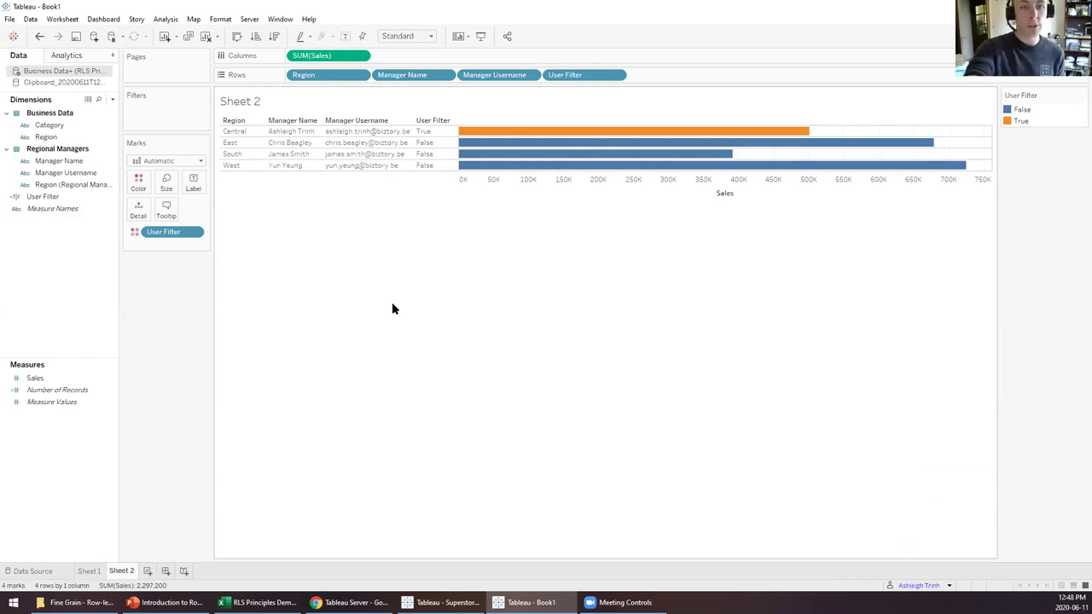
# - Filter Sheet 2 by User Filter, keeping only the True value
pyautogui.click(175, 235)
pyautogui.moveTo(174, 235); pyautogui.dragTo(170, 122)
pyautogui.click(456, 219)
pyautogui.click(552, 440)
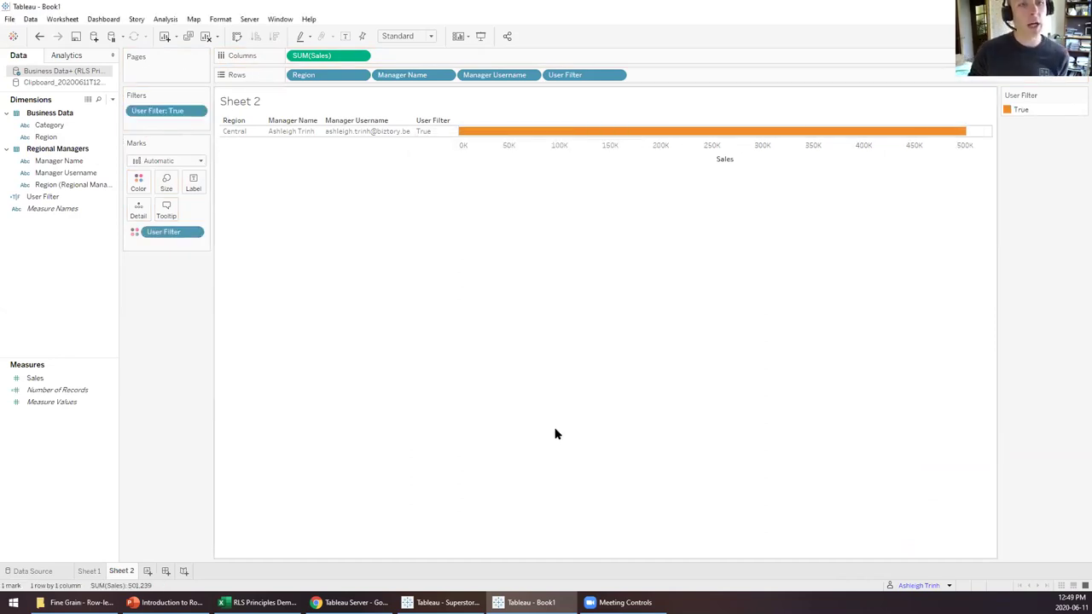
# - Add a data source filter on User Filter to Business Data+, keeping only True
pyautogui.rightClick(68, 70)
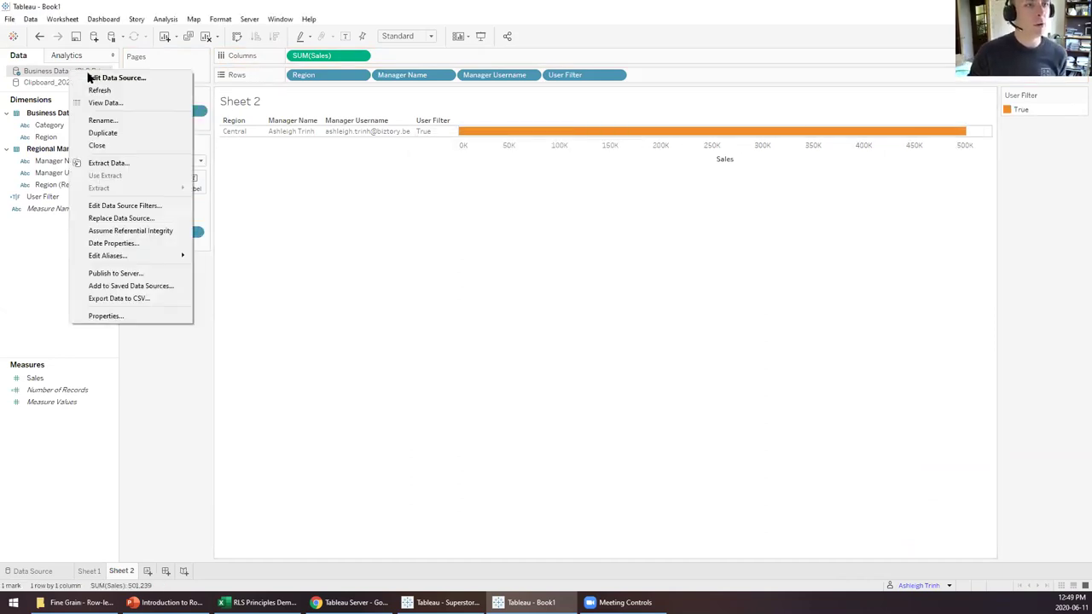
pyautogui.click(150, 206)
pyautogui.click(440, 325)
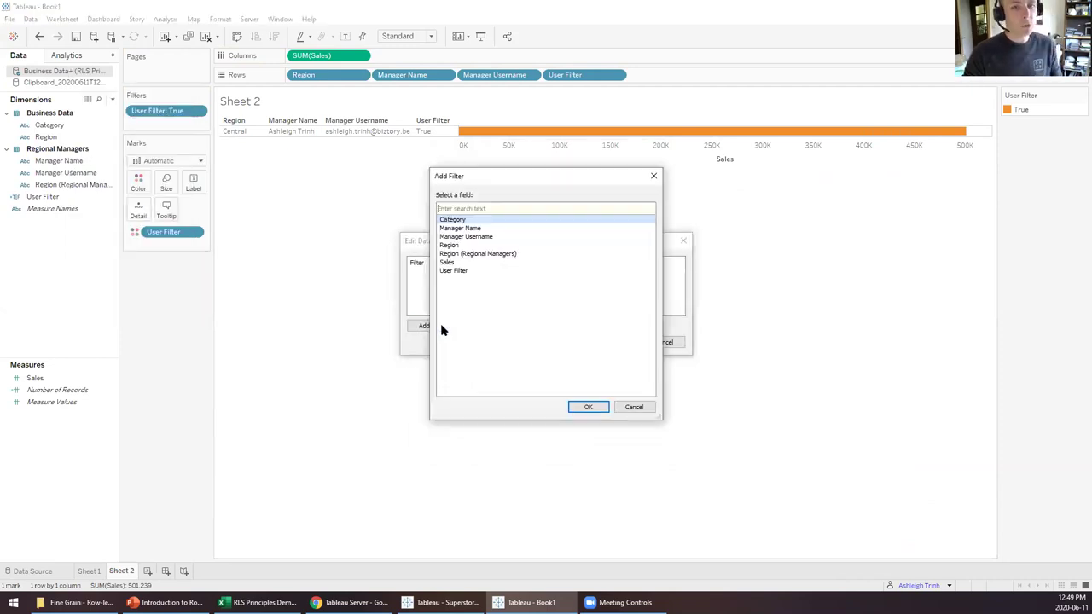
pyautogui.write('user f')
pyautogui.press('Return')
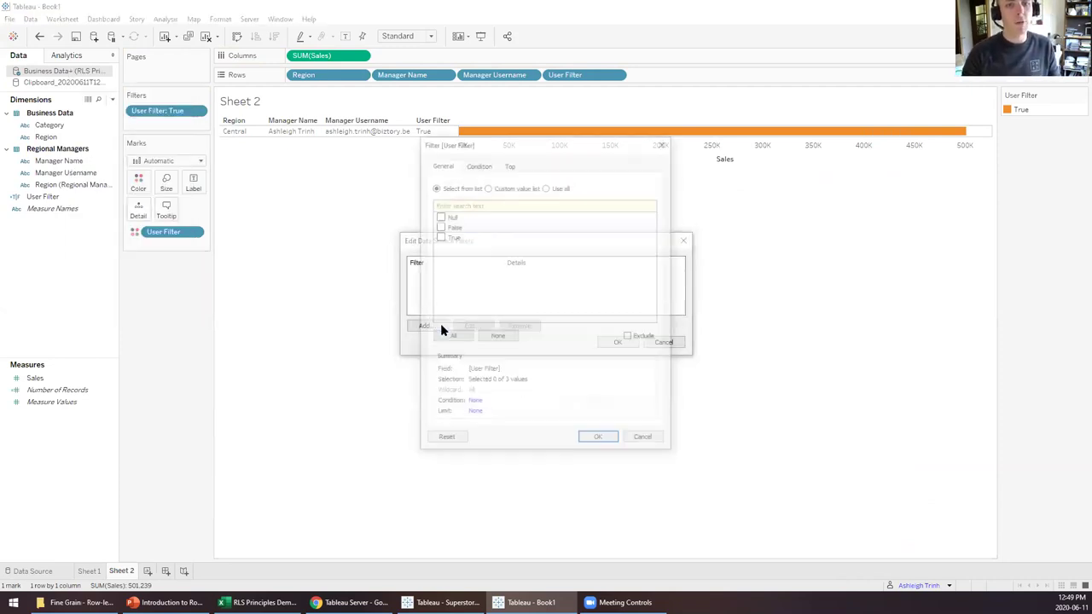
pyautogui.click(439, 236)
pyautogui.click(585, 441)
pyautogui.click(621, 343)
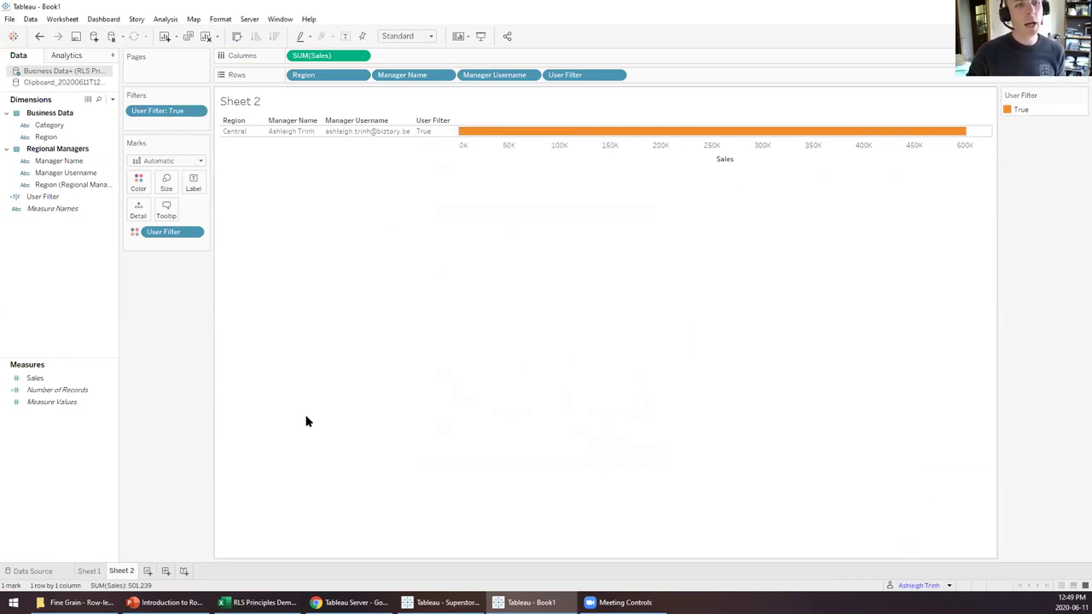
# - Create a new worksheet with Region and Category in the rows
pyautogui.click(147, 571)
pyautogui.click(46, 138)
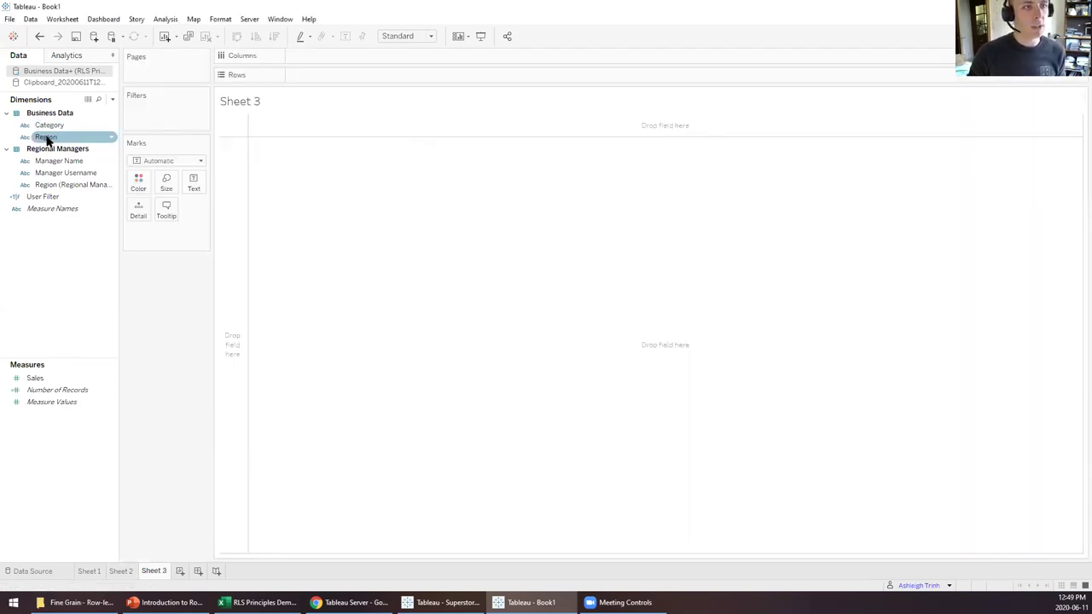
pyautogui.doubleClick(46, 138)
pyautogui.doubleClick(49, 127)
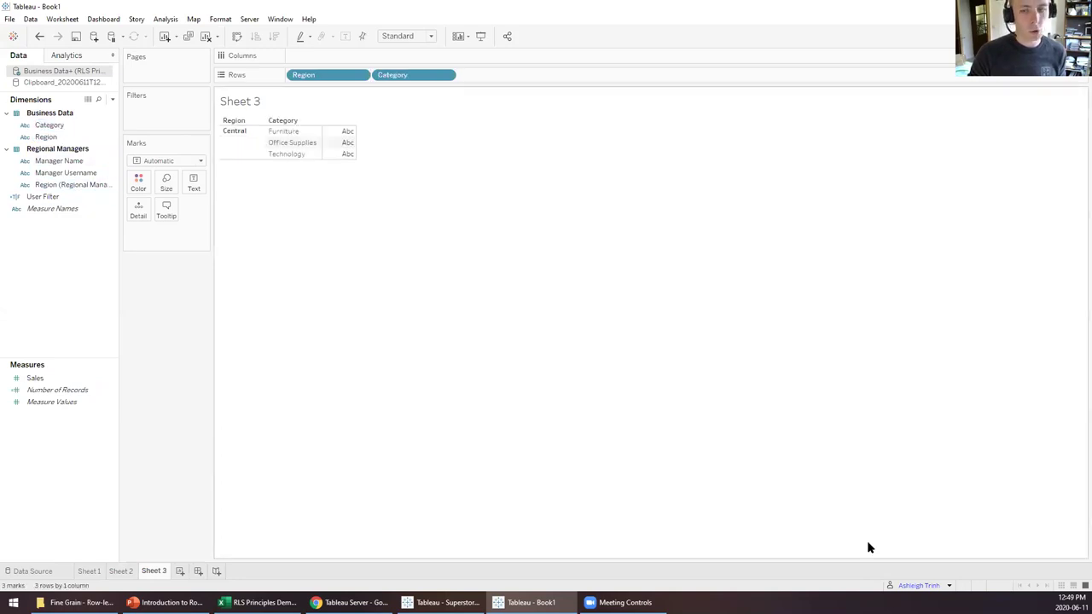
# - Preview the new worksheet as the East region's manager
pyautogui.click(948, 586)
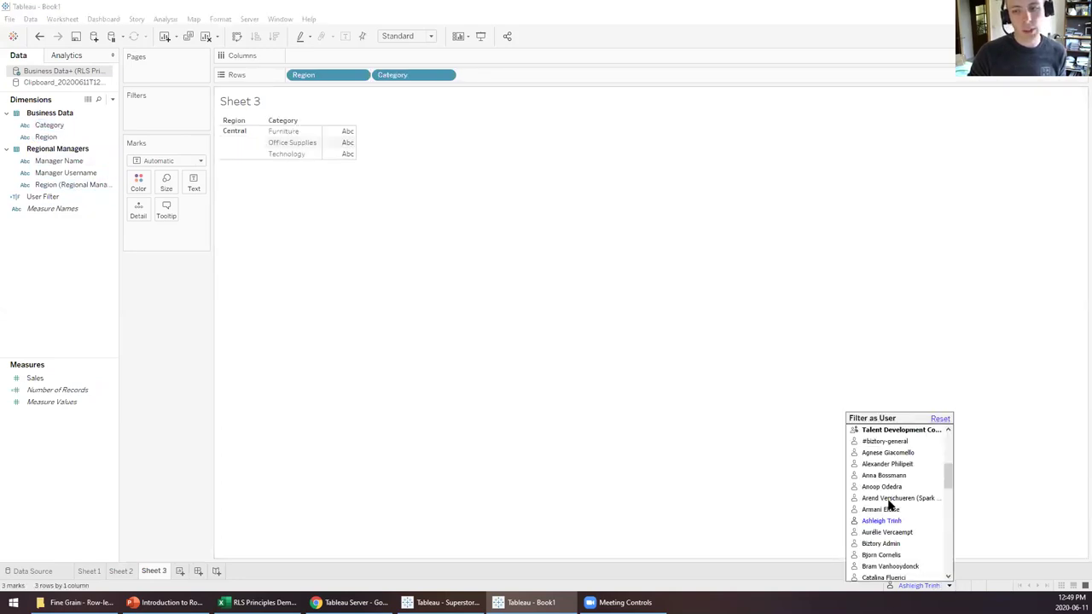
pyautogui.scroll(-1, 877, 567)
pyautogui.click(873, 566)
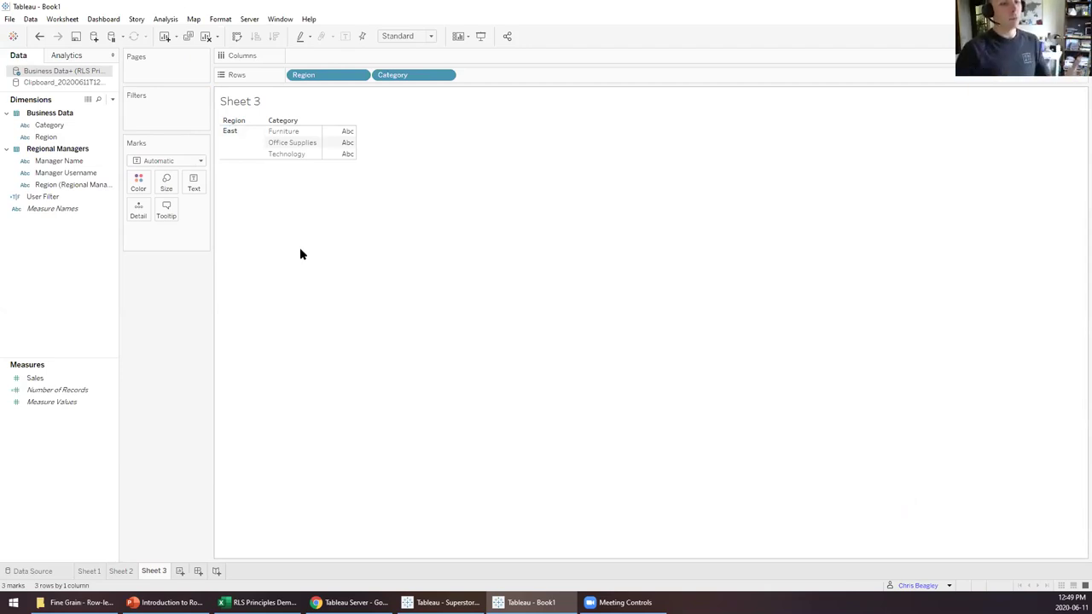
# - Switch to the PowerPoint presentation and start the slide show from the Demonstration slide, number 9
pyautogui.click(167, 602)
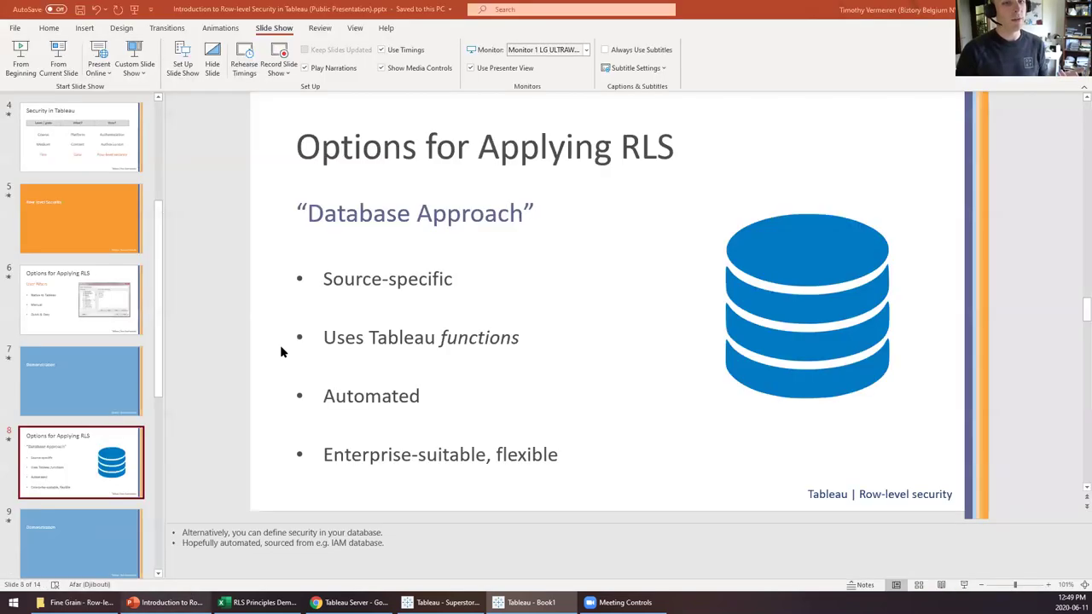
pyautogui.scroll(-2, 88, 476)
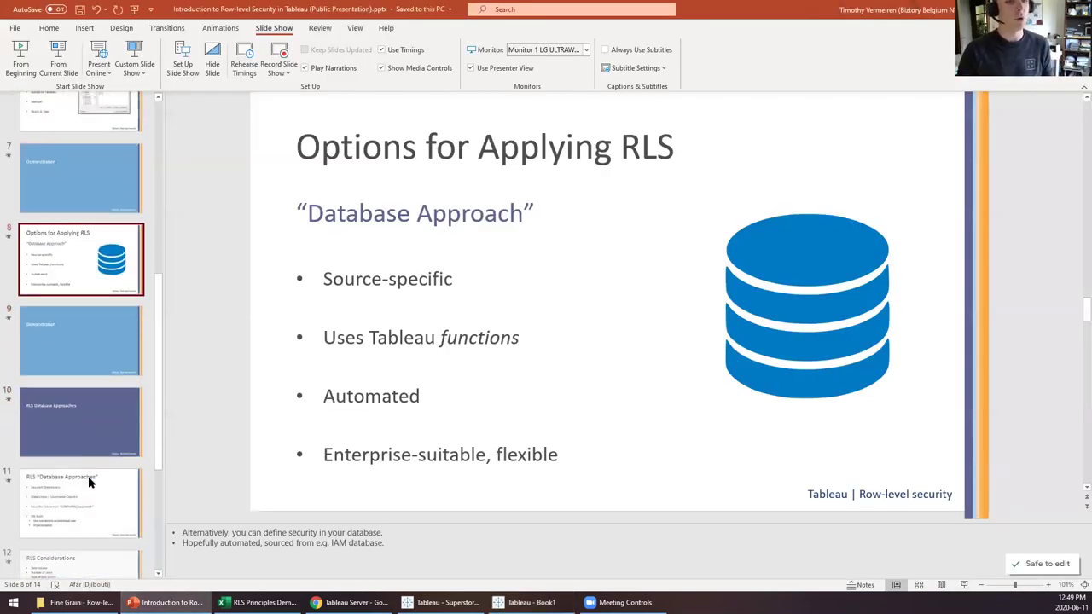
pyautogui.click(86, 350)
pyautogui.hotkey('shift', 'F5')
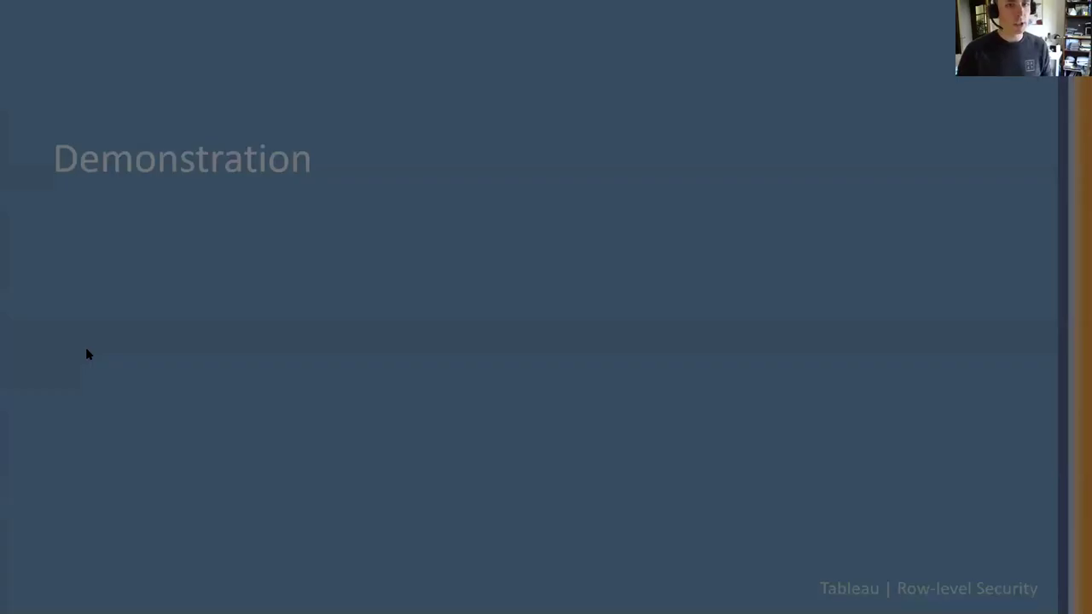
# - Present the RLS Database Approaches and RLS Considerations slides up to the next Demonstration slide, and end the slide show
pyautogui.press('Right')
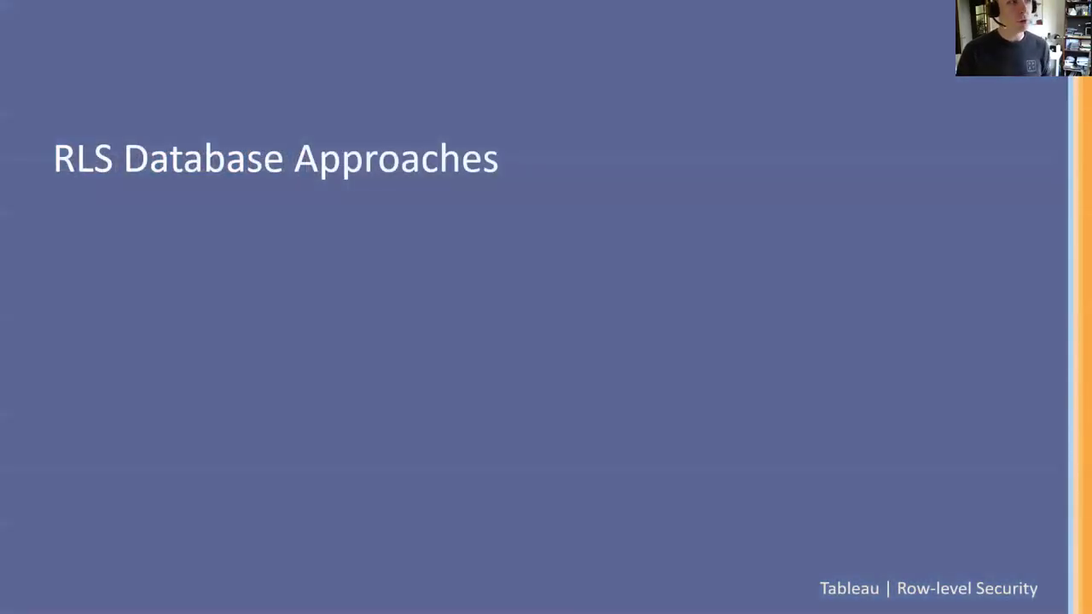
pyautogui.press('Right')
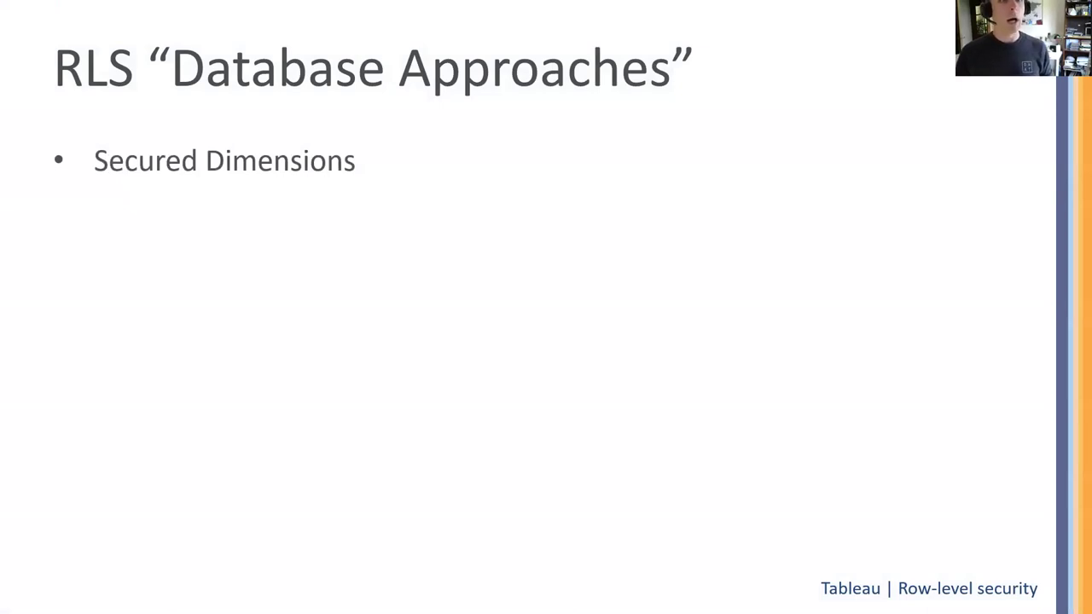
pyautogui.press('Right')
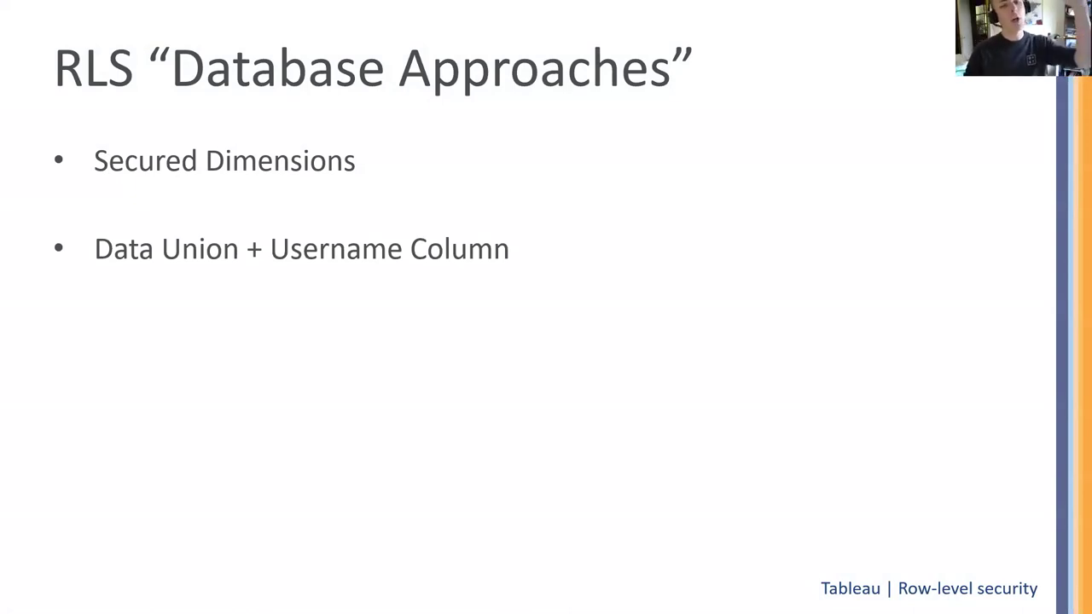
pyautogui.press('Right')
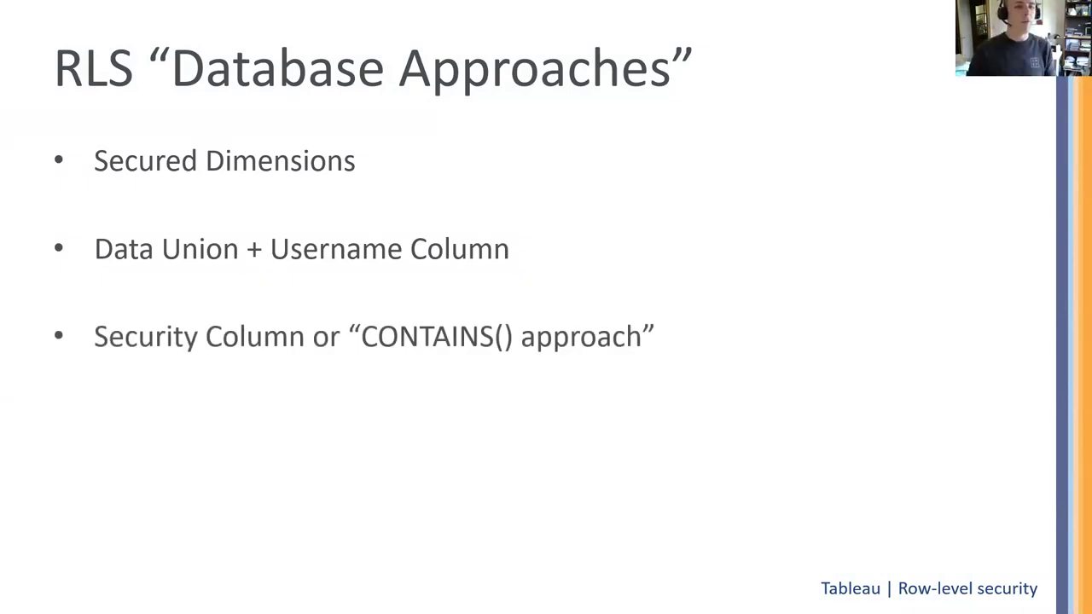
pyautogui.press('Right')
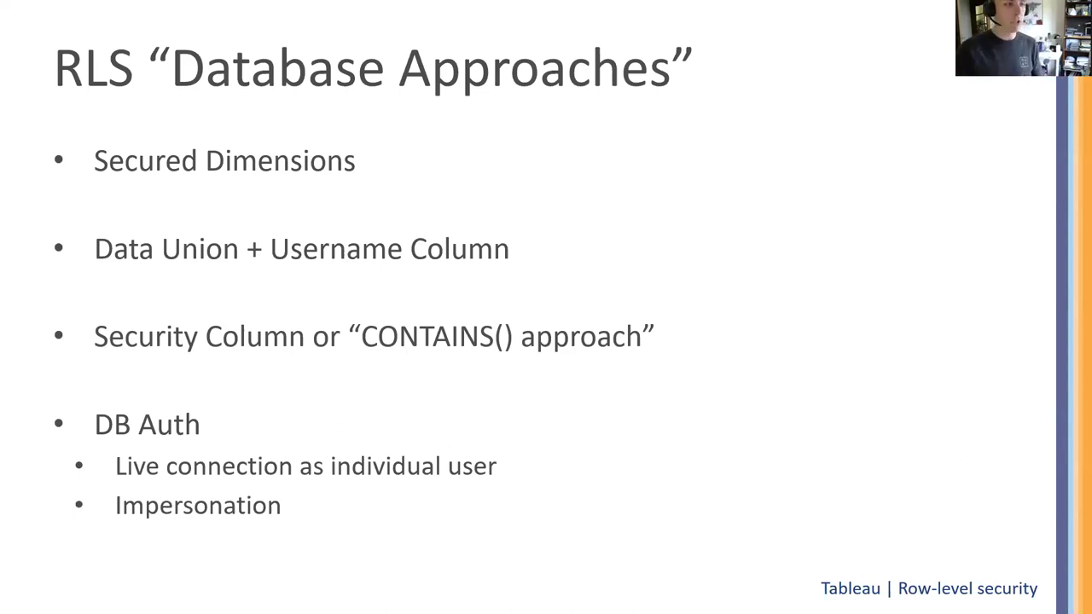
pyautogui.press('Right')
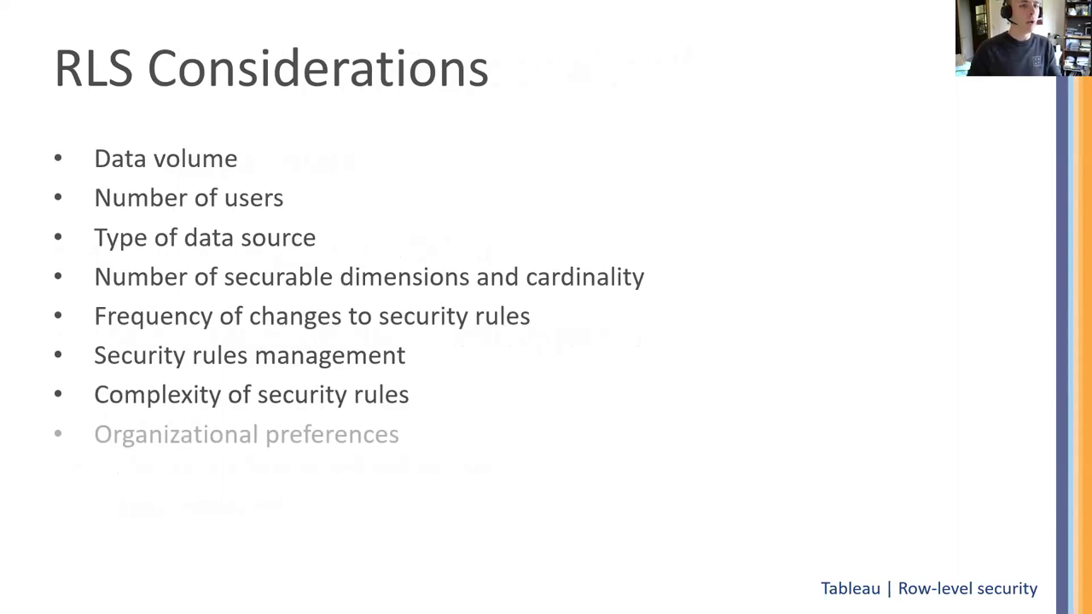
pyautogui.press('Right')
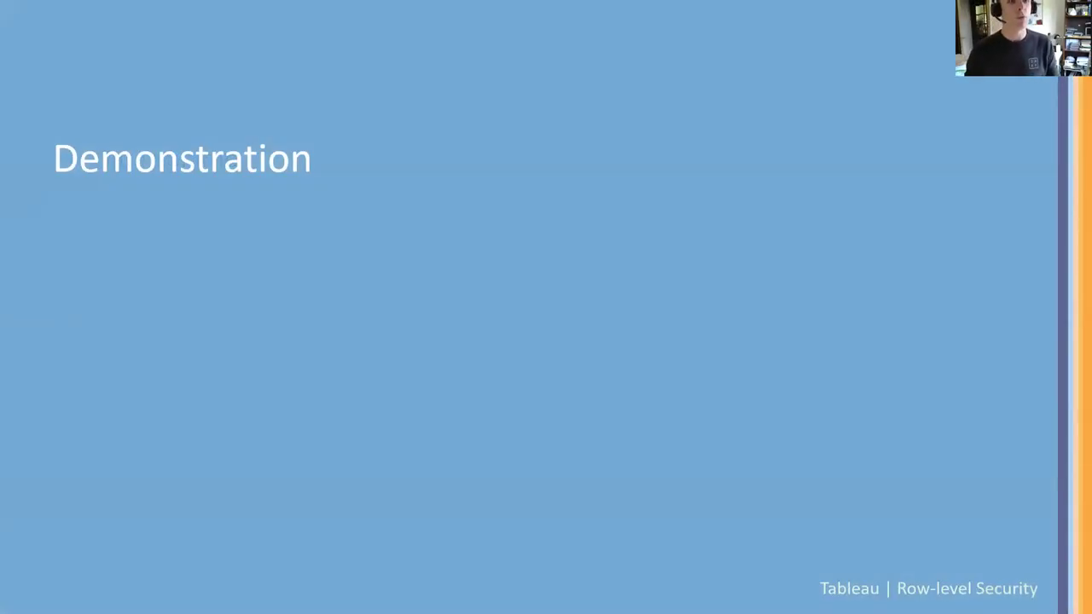
pyautogui.press('Escape')
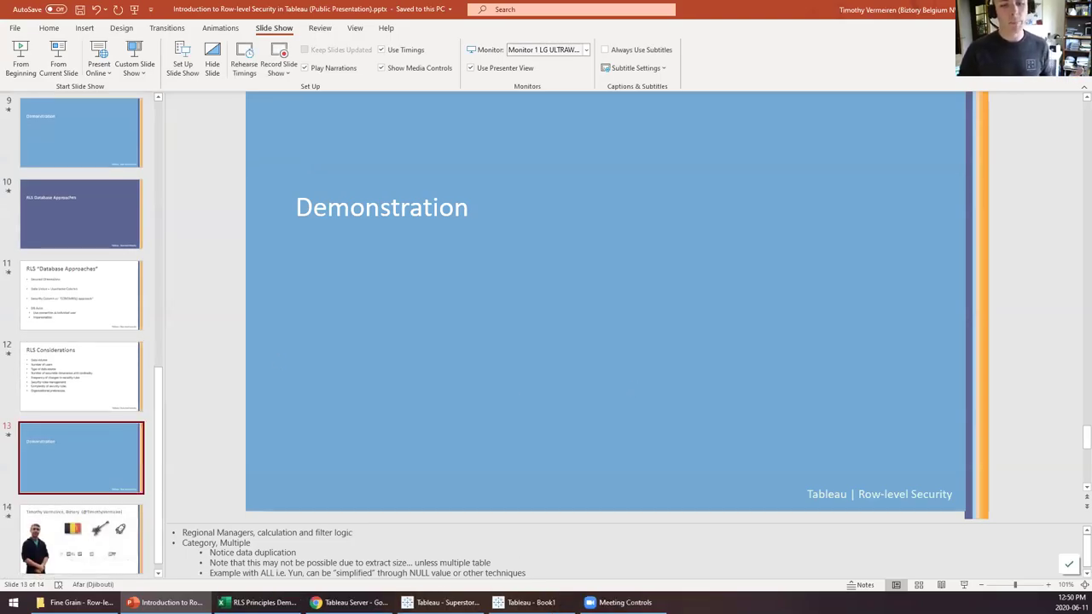
# - Switch to Tableau's Superstore Row-level Security Example workbook and preview the Regional Sales Dashboard as the South region's manager
pyautogui.moveTo(443, 602)
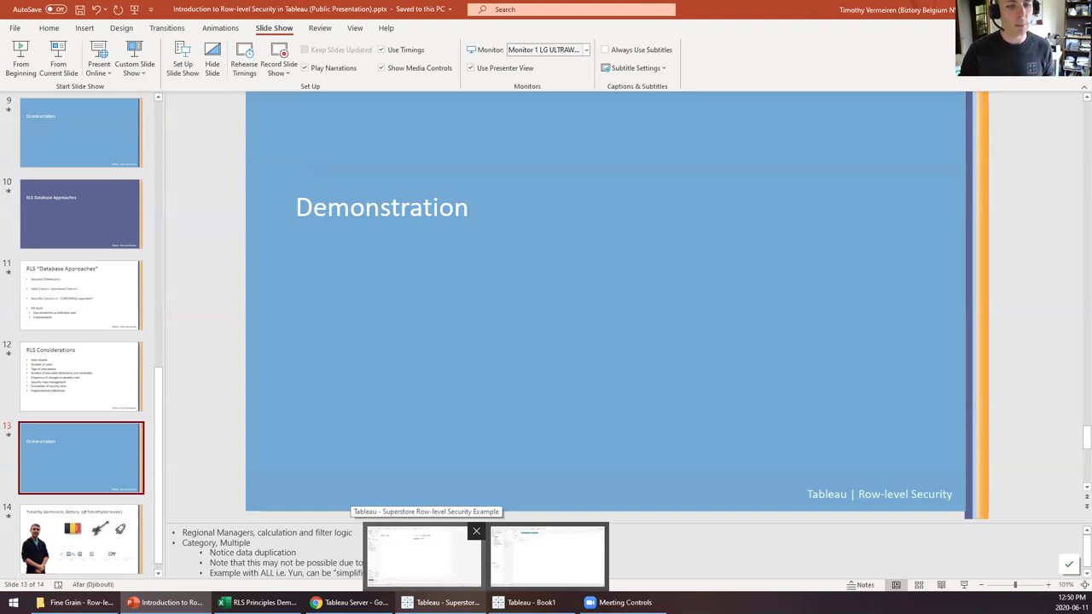
pyautogui.click(423, 555)
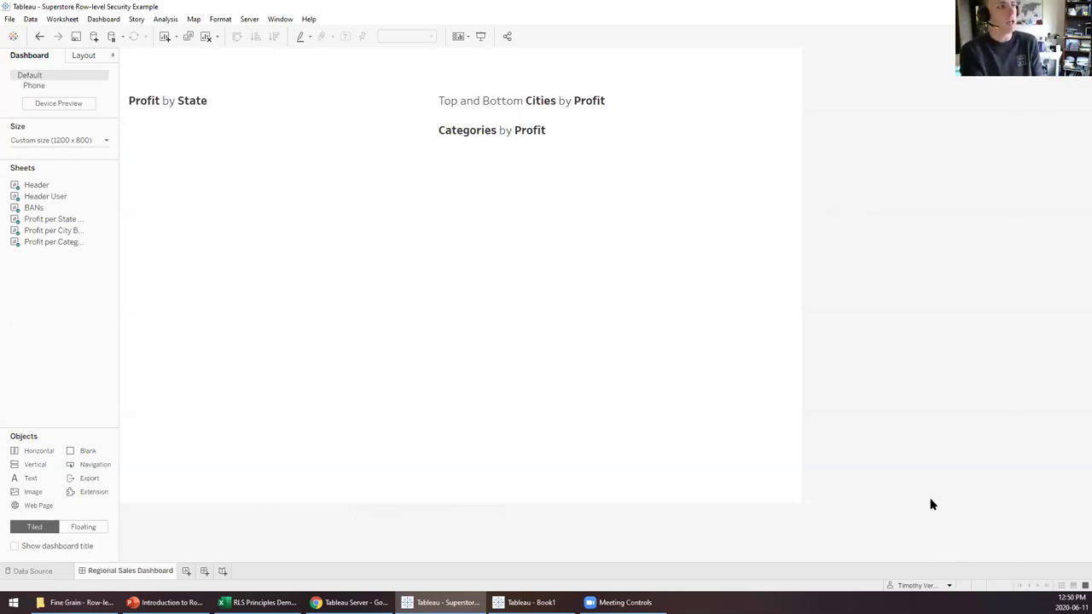
pyautogui.click(948, 585)
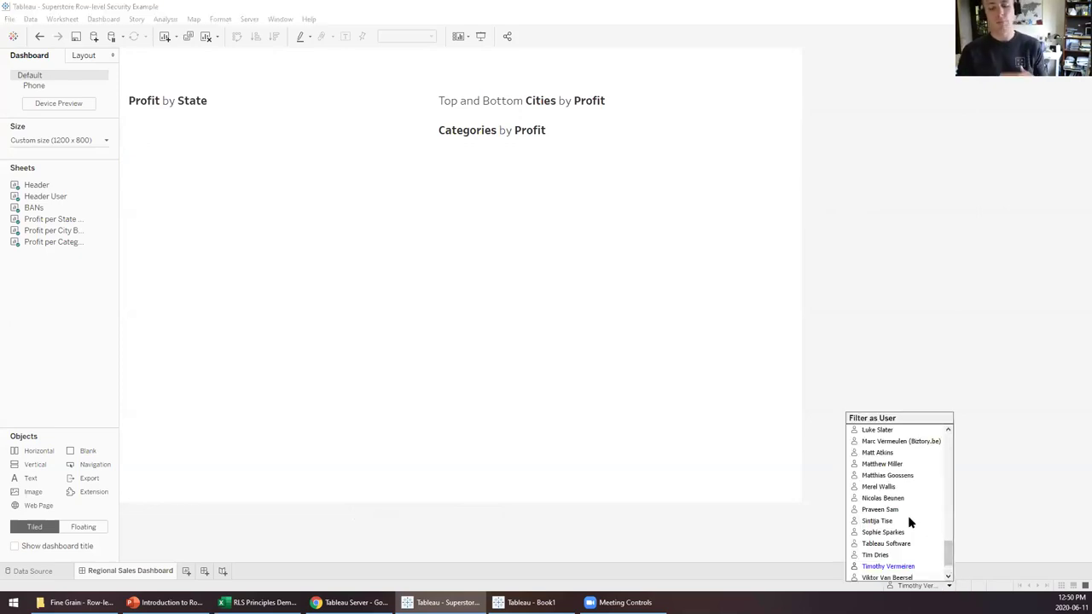
pyautogui.scroll(6, 900, 527)
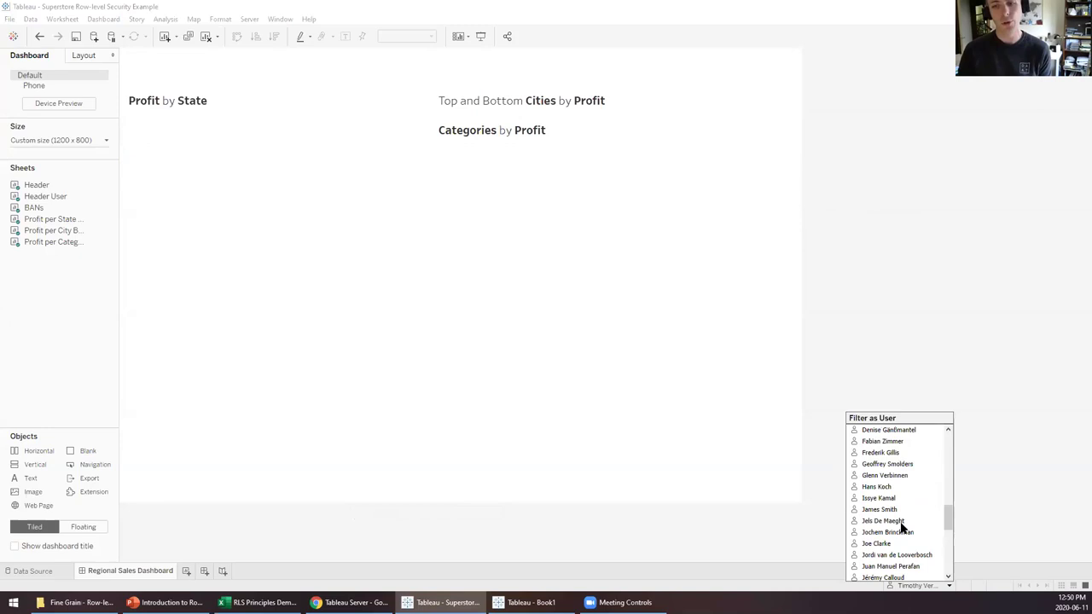
pyautogui.scroll(1, 901, 527)
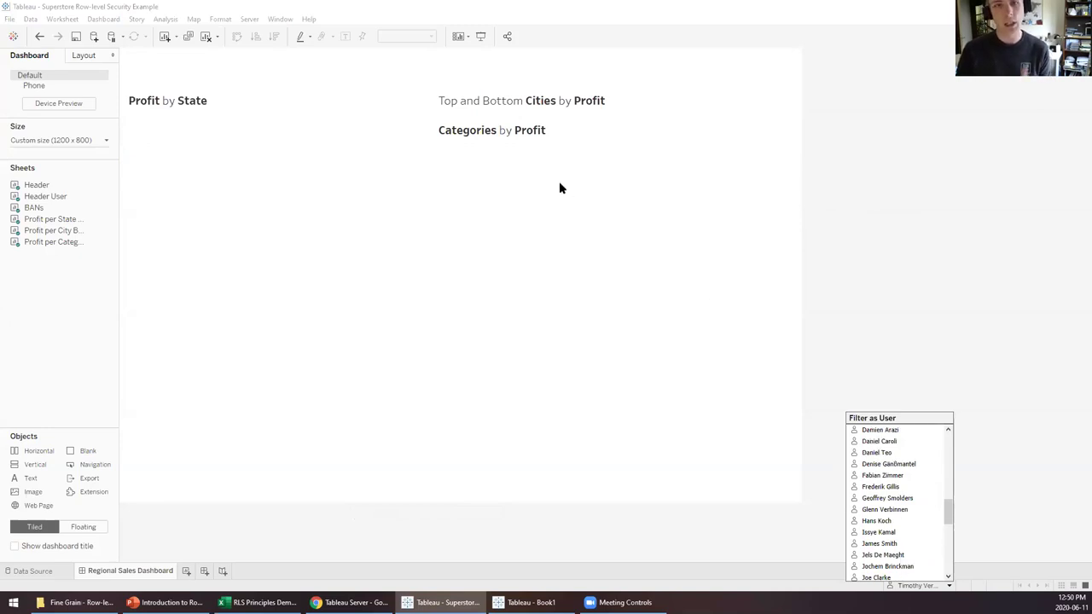
pyautogui.scroll(1, 882, 515)
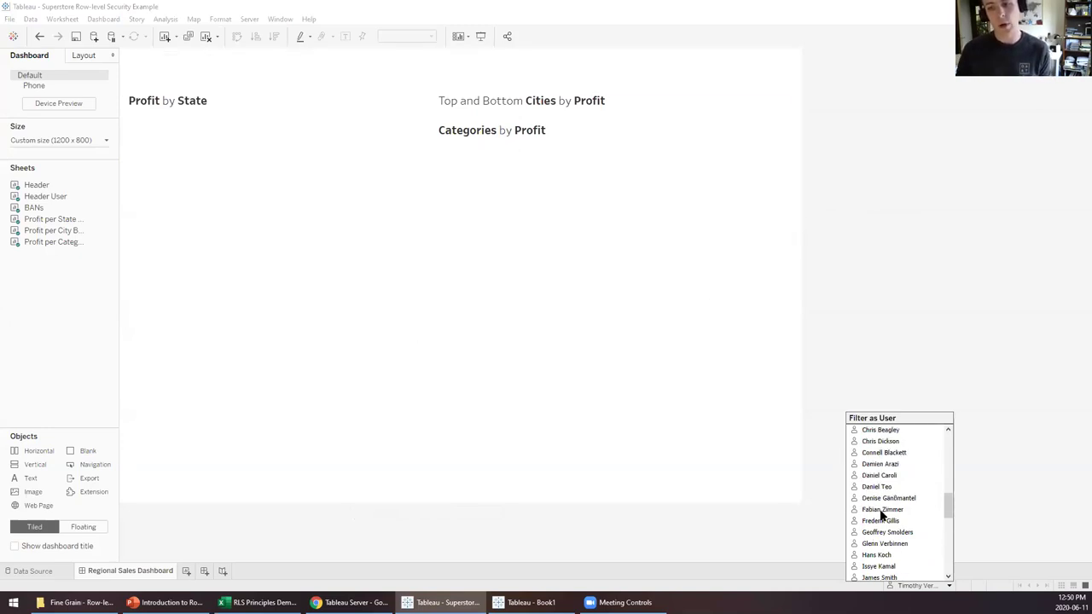
pyautogui.scroll(-1, 882, 515)
pyautogui.scroll(-1, 883, 515)
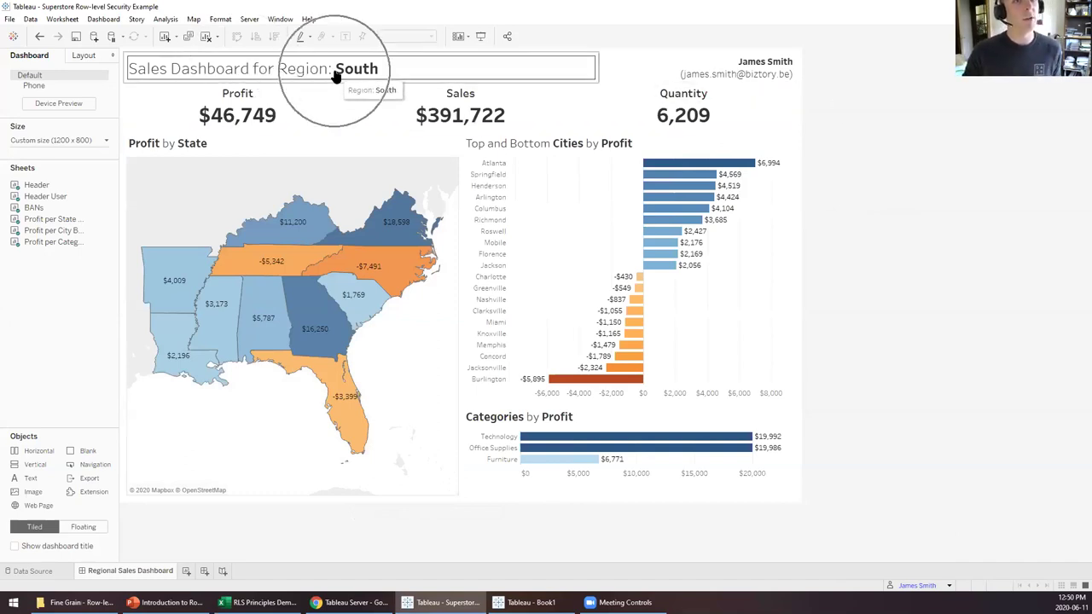
# - Check the demo users in the user header's tooltip and preview the dashboard as the last person listed there
pyautogui.moveTo(693, 76)
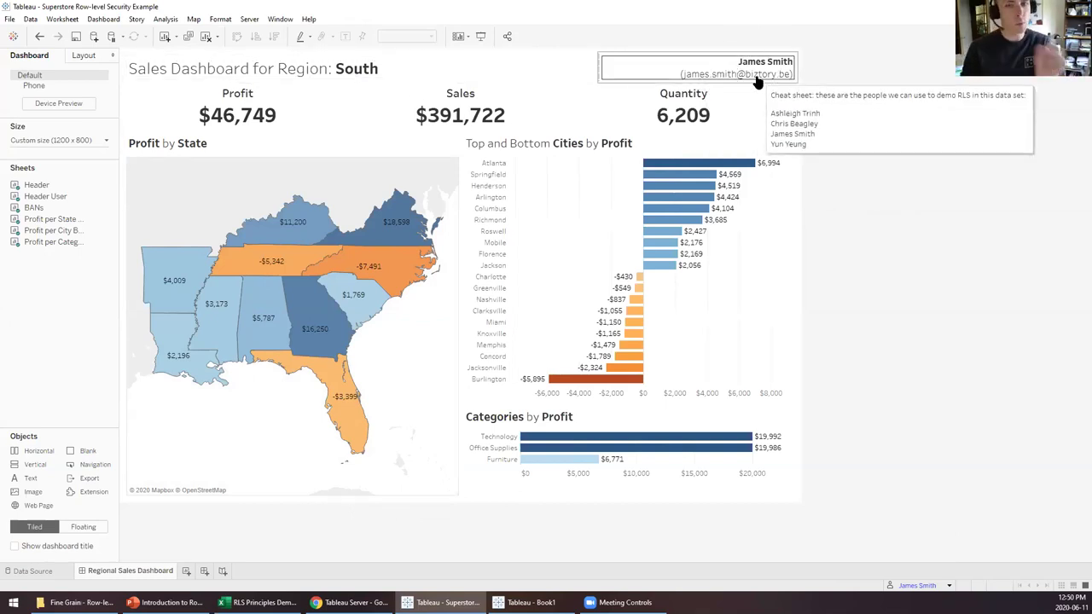
pyautogui.click(948, 585)
pyautogui.scroll(-5, 891, 516)
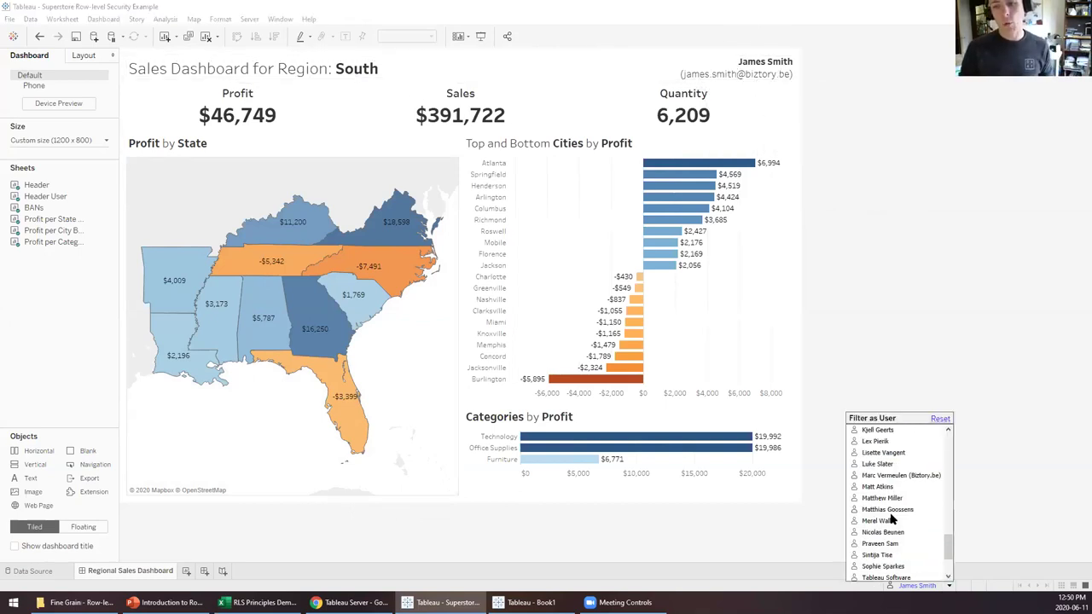
pyautogui.click(877, 566)
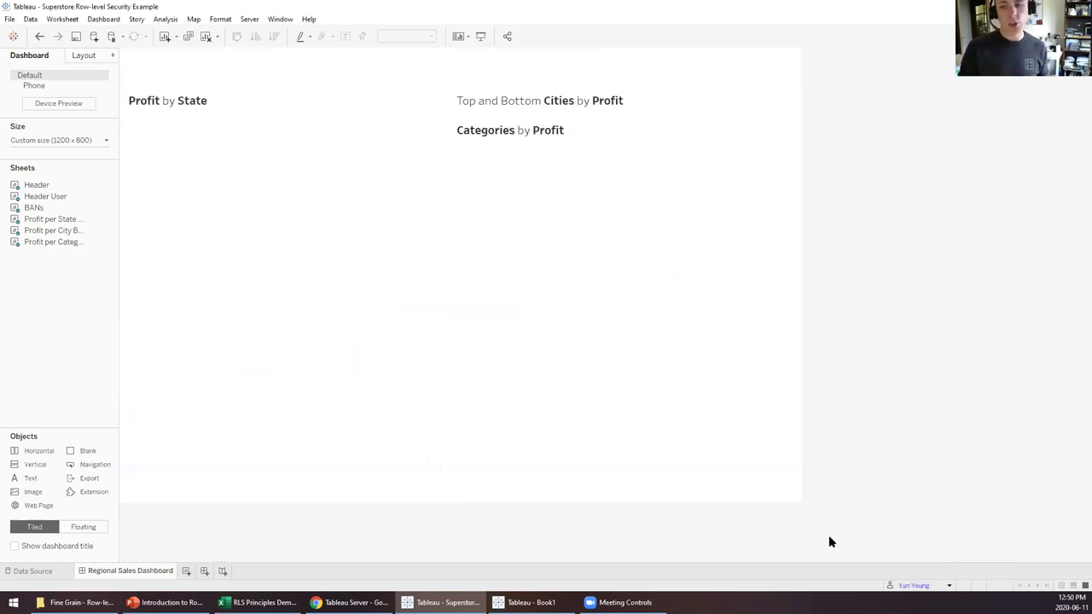
# - Preview the dashboard as the Central region's manager and select the Profit by State map
pyautogui.click(948, 585)
pyautogui.scroll(6, 893, 488)
pyautogui.scroll(5, 895, 488)
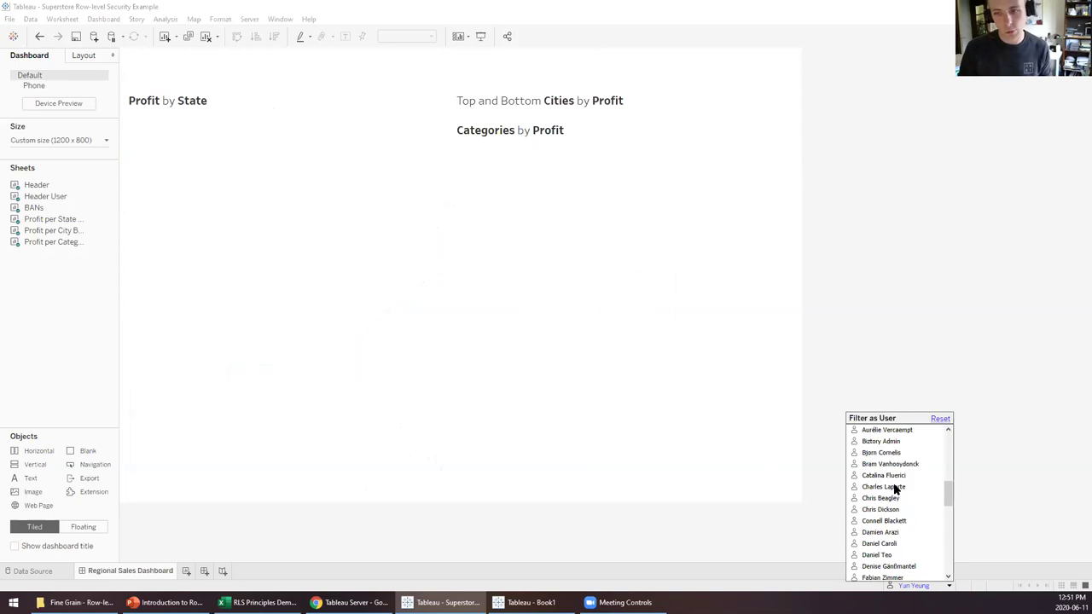
pyautogui.click(880, 453)
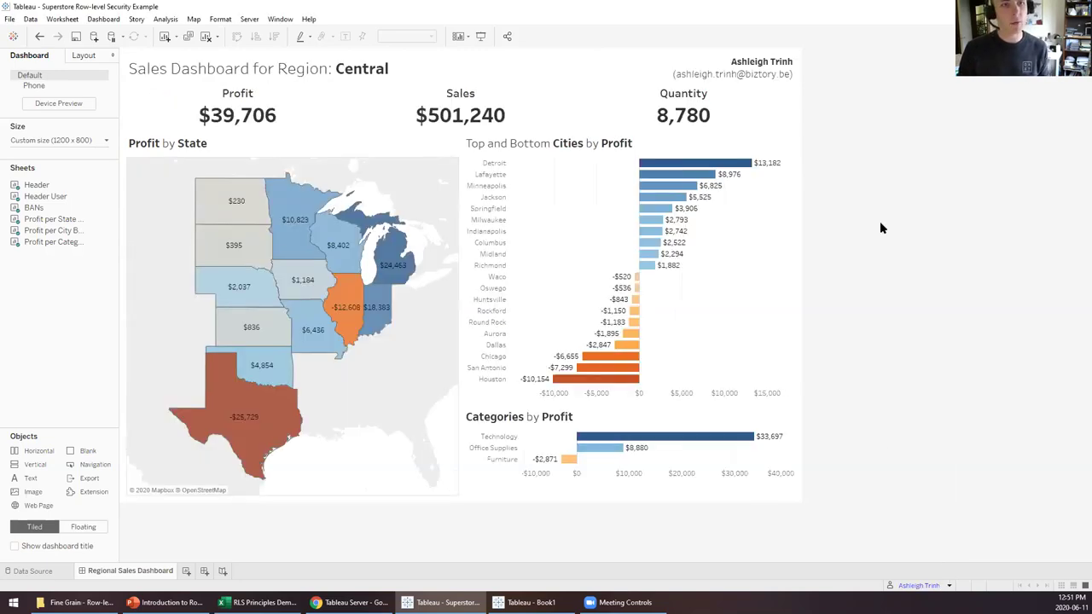
pyautogui.click(344, 408)
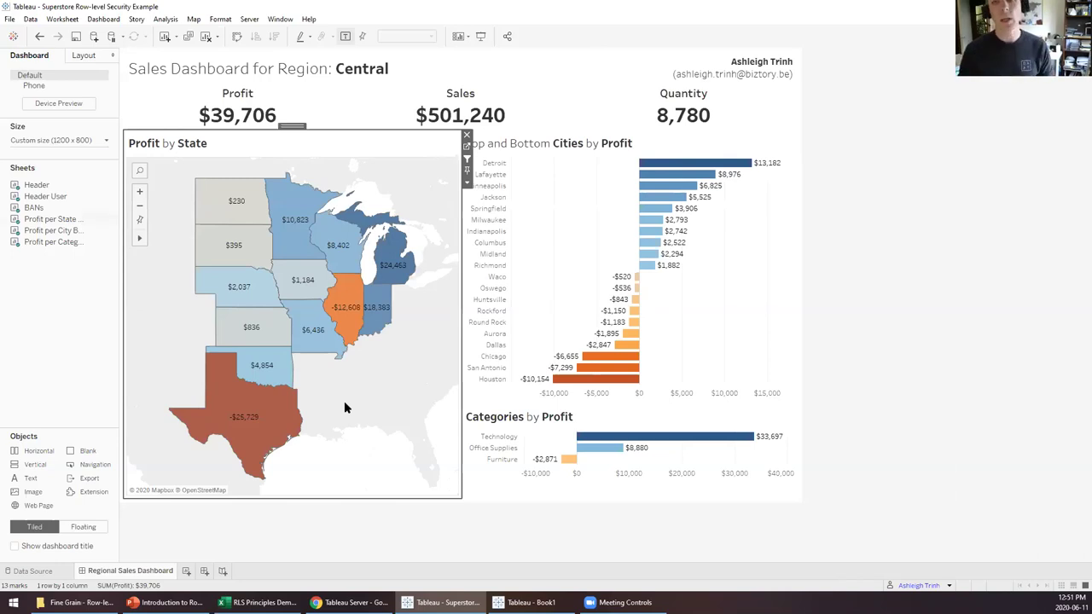